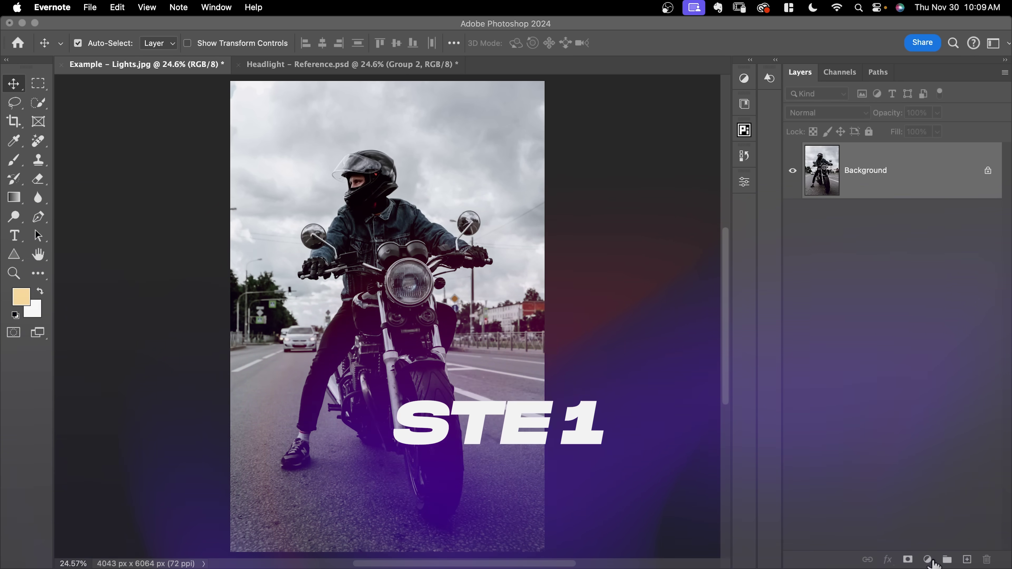
Step: Add a Color Lookup adjustment layer using the FoggyNight.3DL preset
left_click(929, 558)
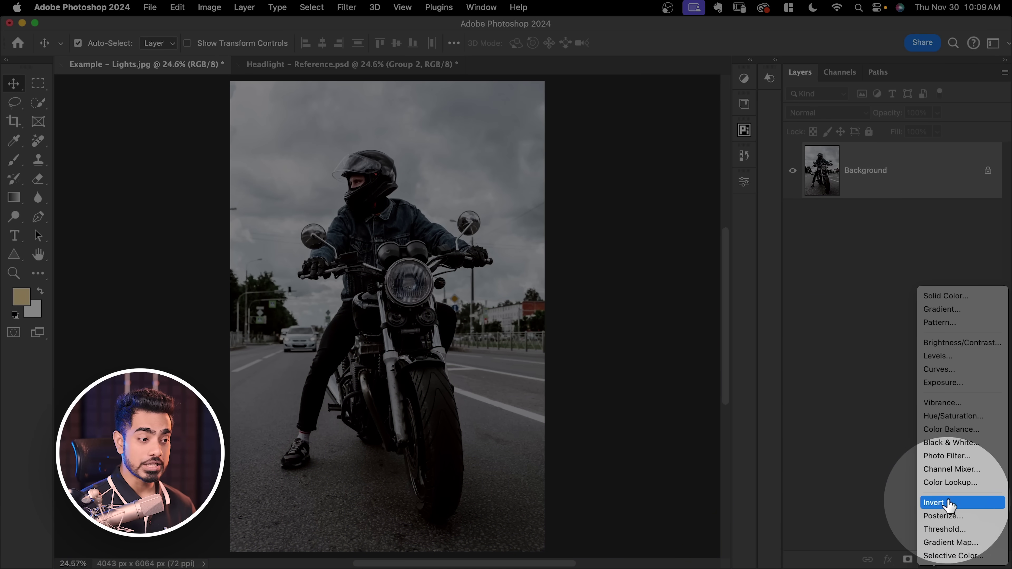
left_click(954, 481)
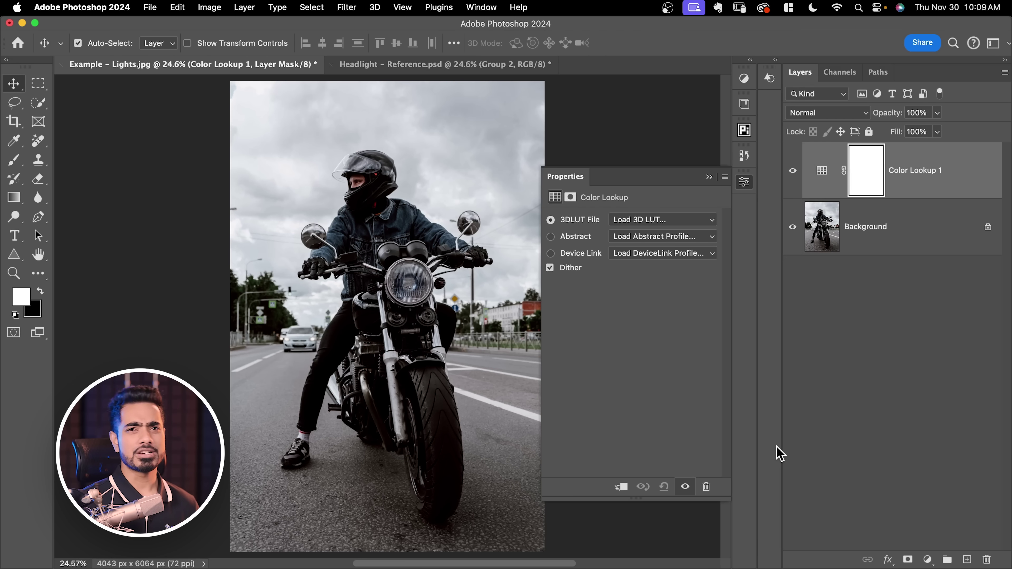
left_click(657, 223)
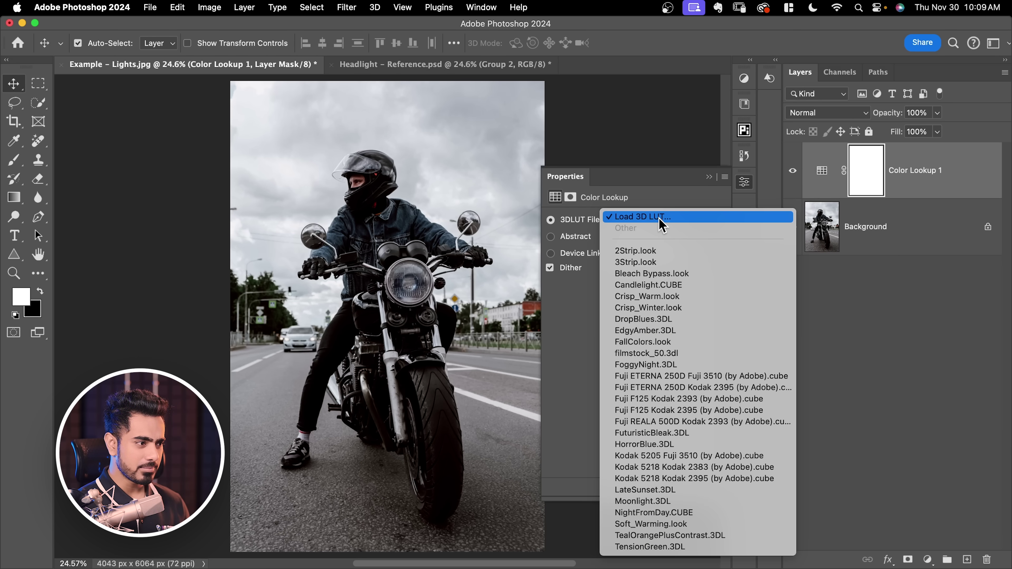
left_click(648, 365)
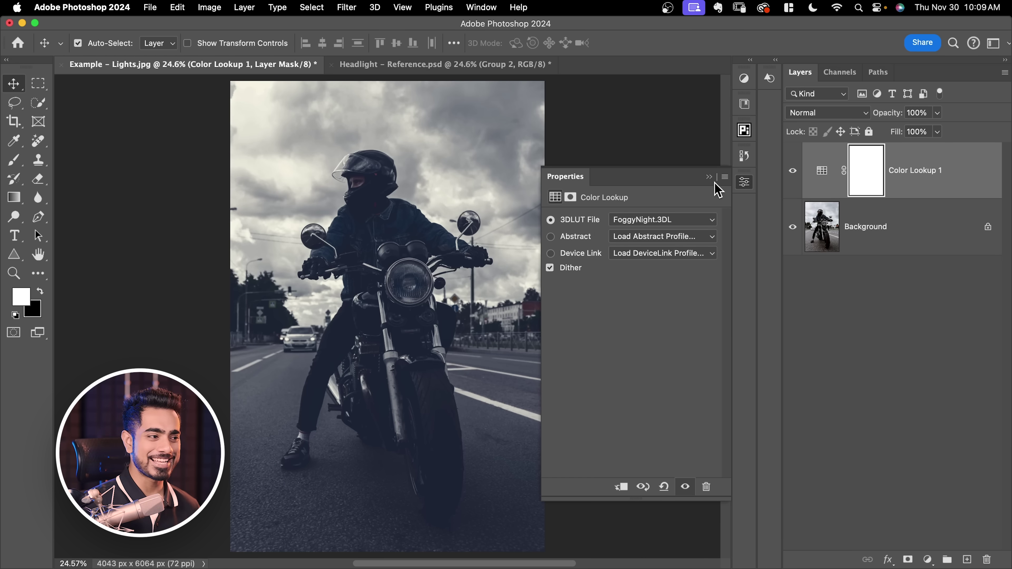
left_click(710, 177)
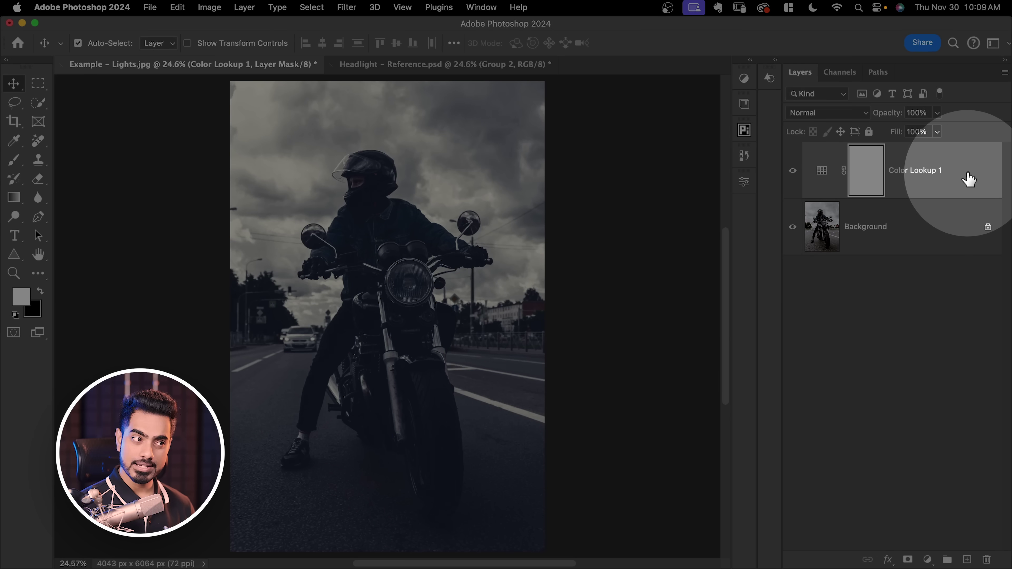
Step: Split Color Lookup 1's Blend If Underlying Layer slider so only brighter areas darken
double_click(968, 182)
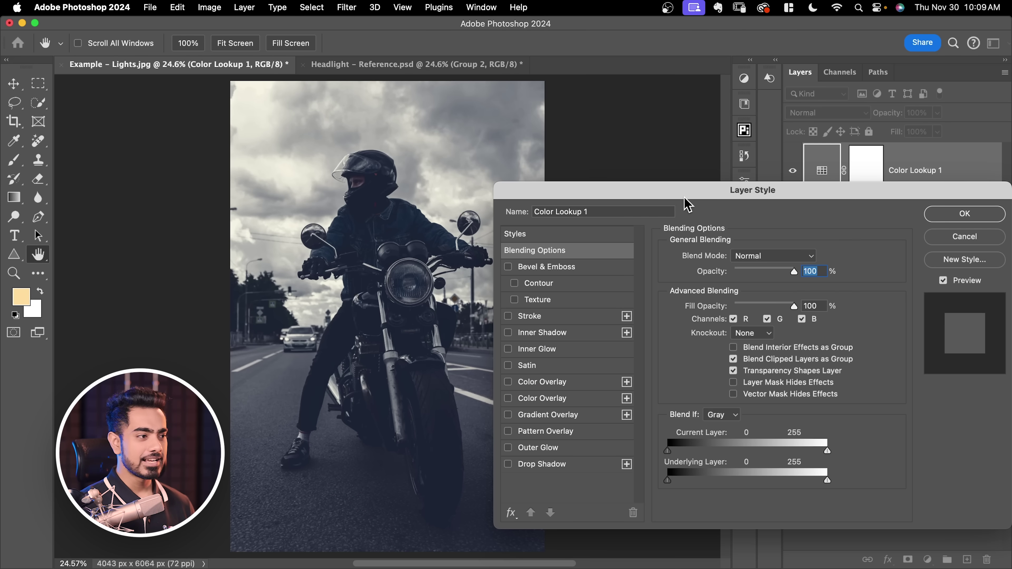
left_click_drag(685, 199, 727, 124)
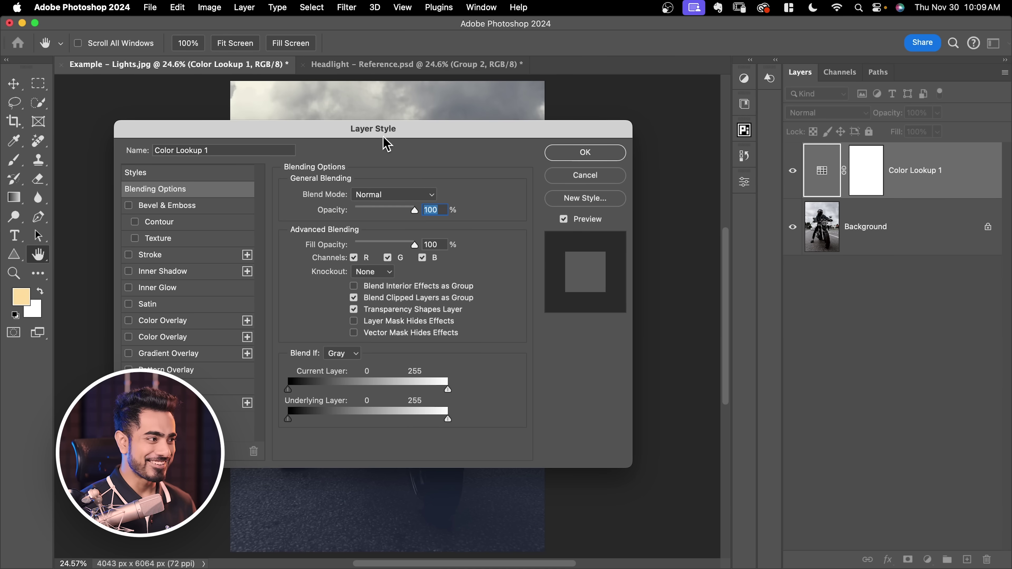
left_click_drag(386, 144, 780, 112)
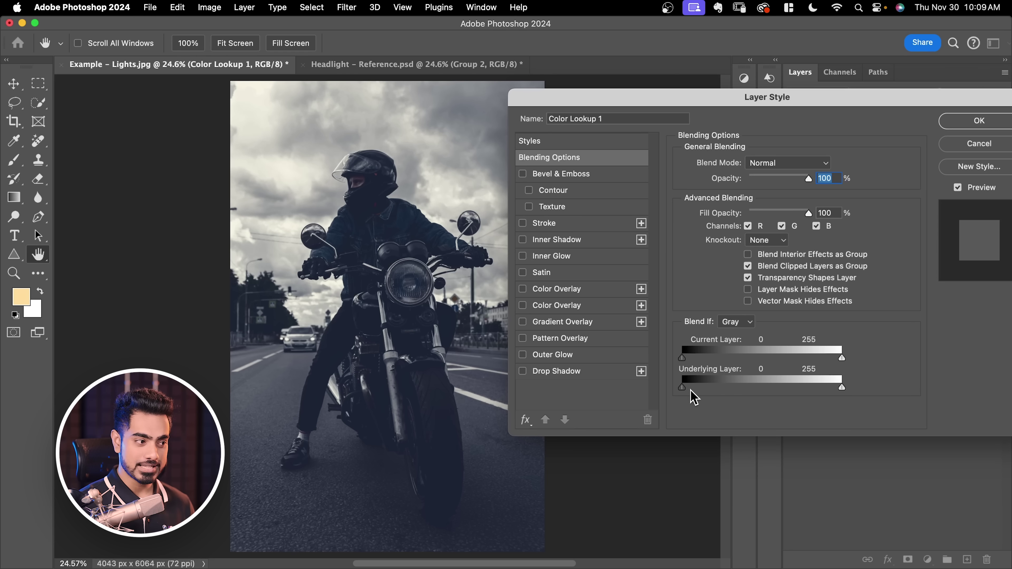
left_click_drag(683, 388, 773, 385)
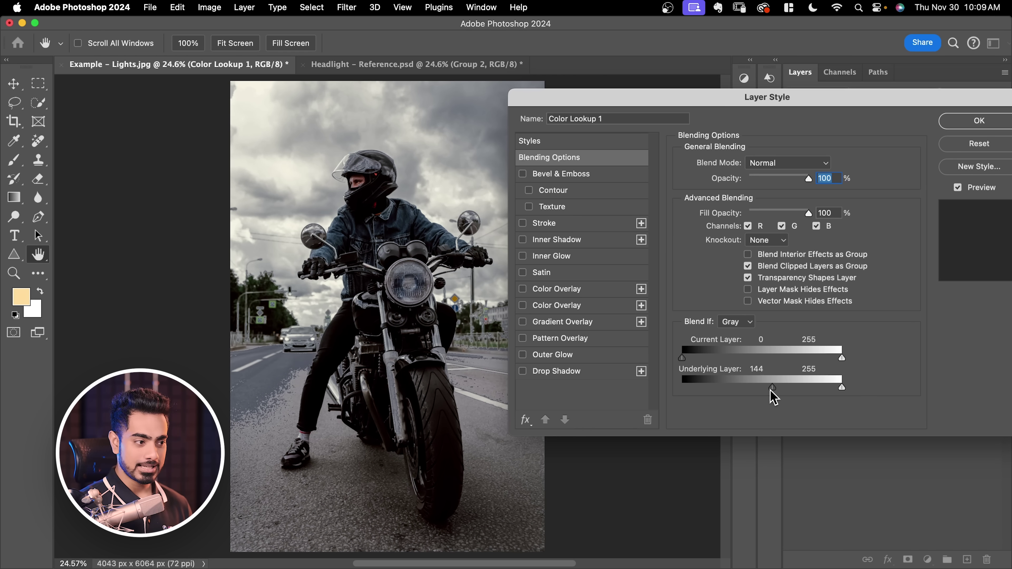
left_click_drag(771, 389, 669, 388)
left_click_drag(780, 392, 793, 391)
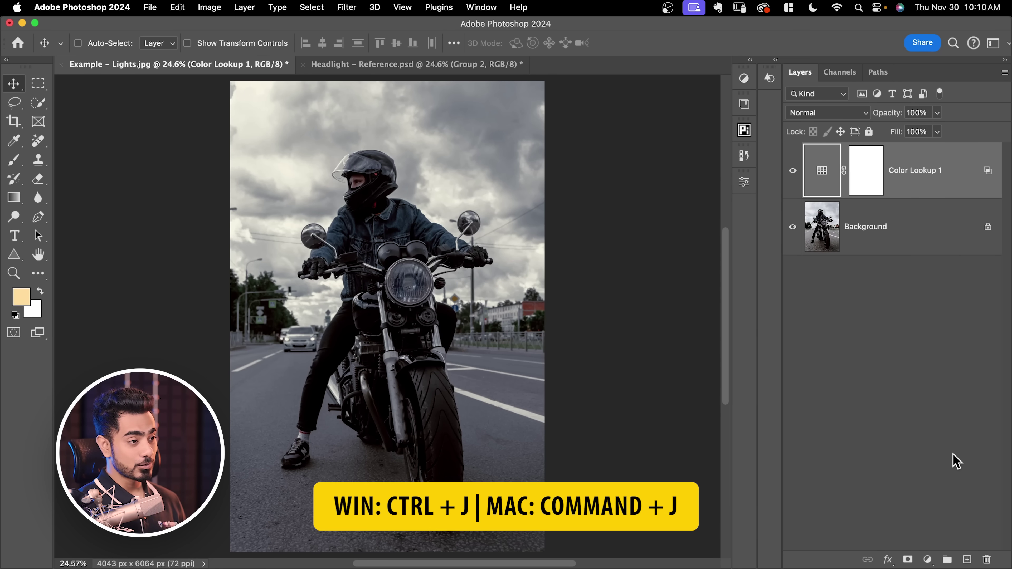
Step: Duplicate Color Lookup 1 and drag the copy's Underlying Layer slider half up to 255
key("super+j")
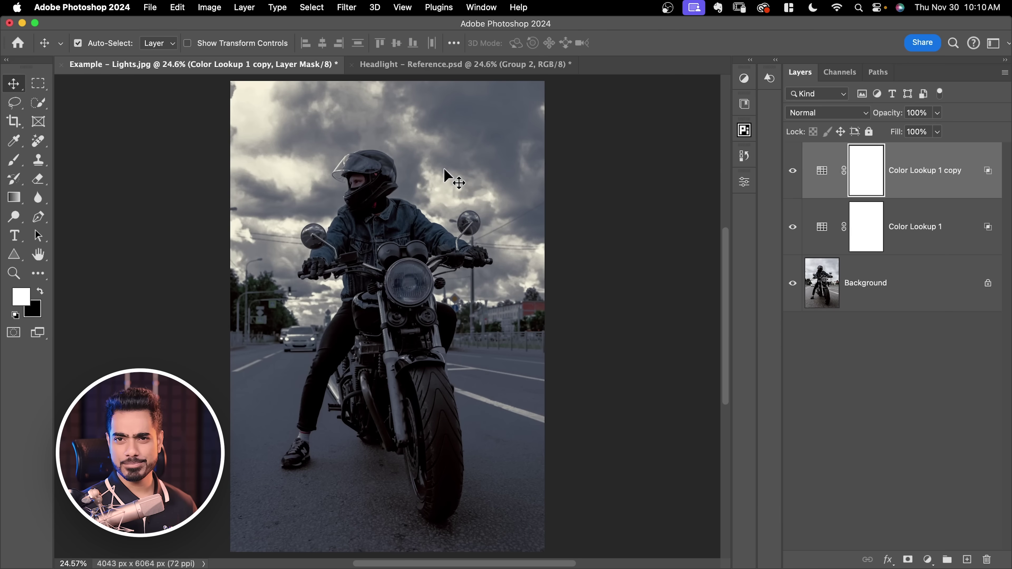
left_click(821, 171)
double_click(979, 175)
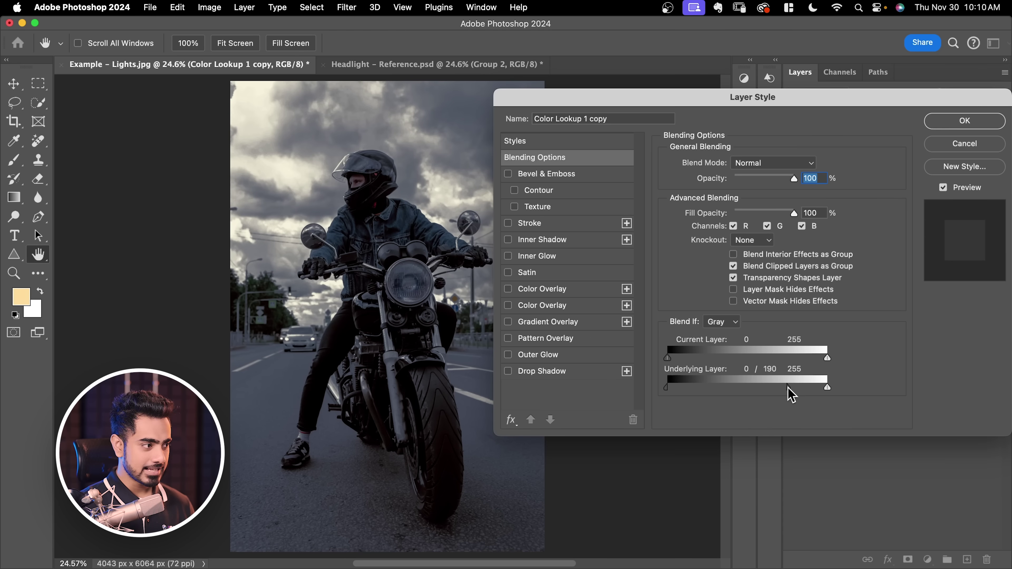
left_click_drag(790, 394, 830, 389)
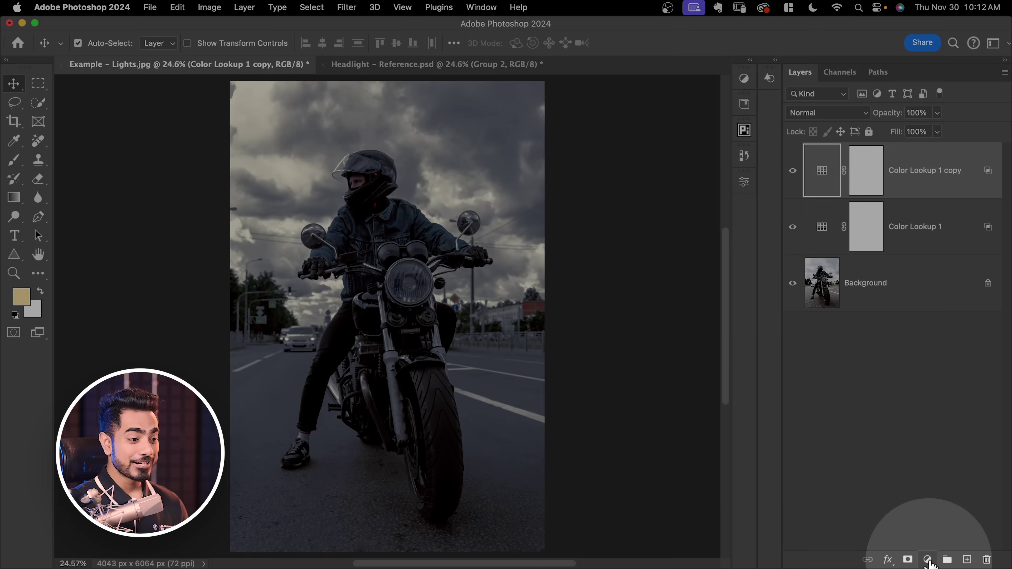
Step: Add a Color Lookup 2 layer with NightFromDay.CUBE at 40% opacity
left_click(927, 559)
left_click(951, 494)
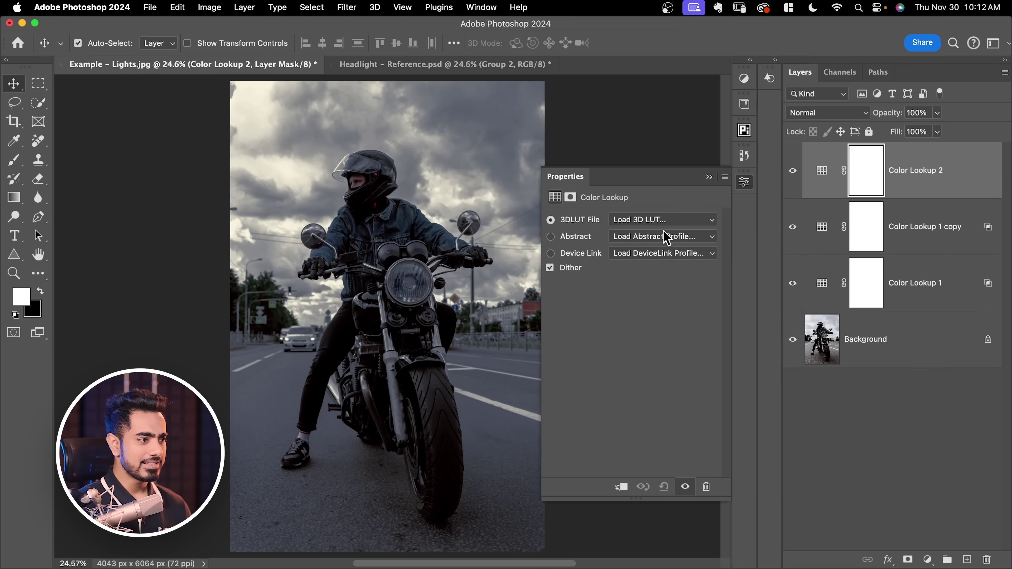
left_click(662, 227)
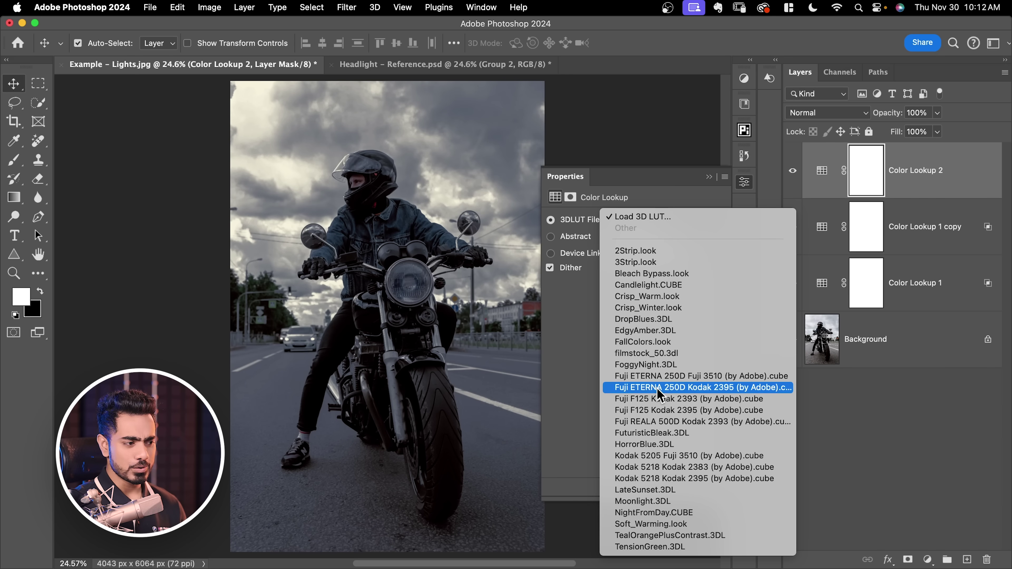
left_click(671, 513)
left_click(710, 176)
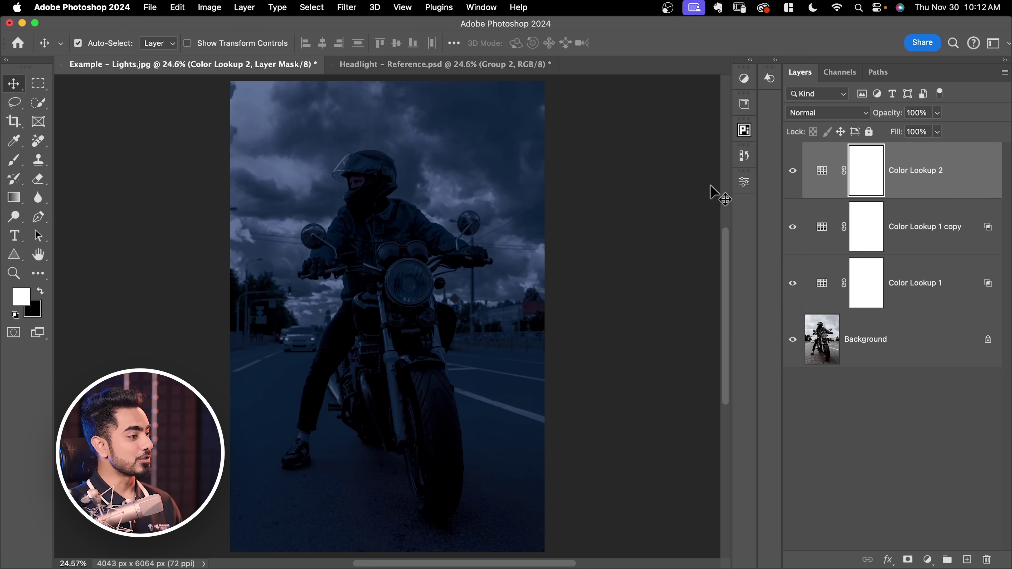
left_click(926, 112)
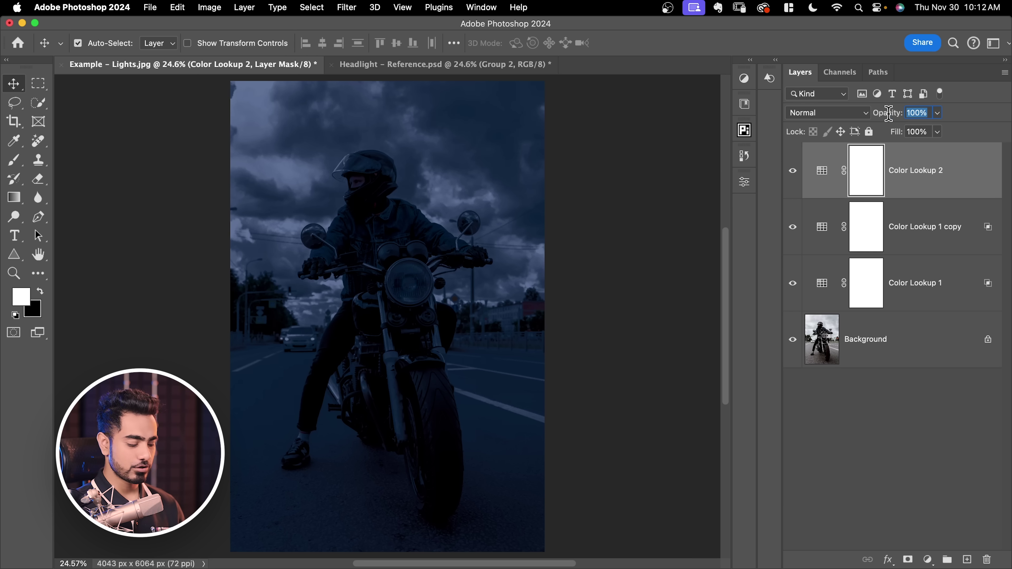
type("40")
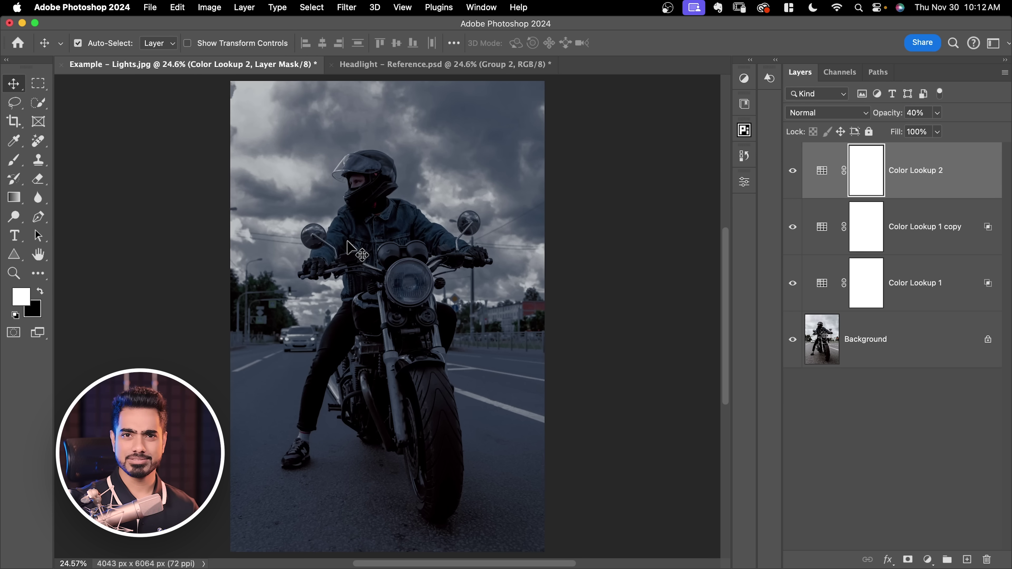
Step: Split Color Lookup 2's Underlying Layer white slider so the look fades across tones
double_click(987, 179)
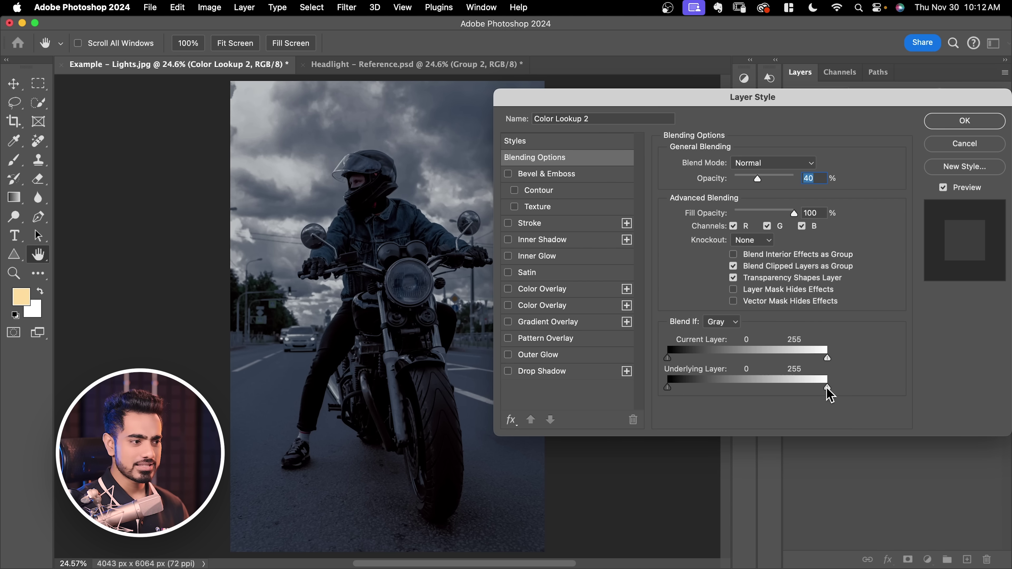
left_click_drag(827, 389, 749, 393)
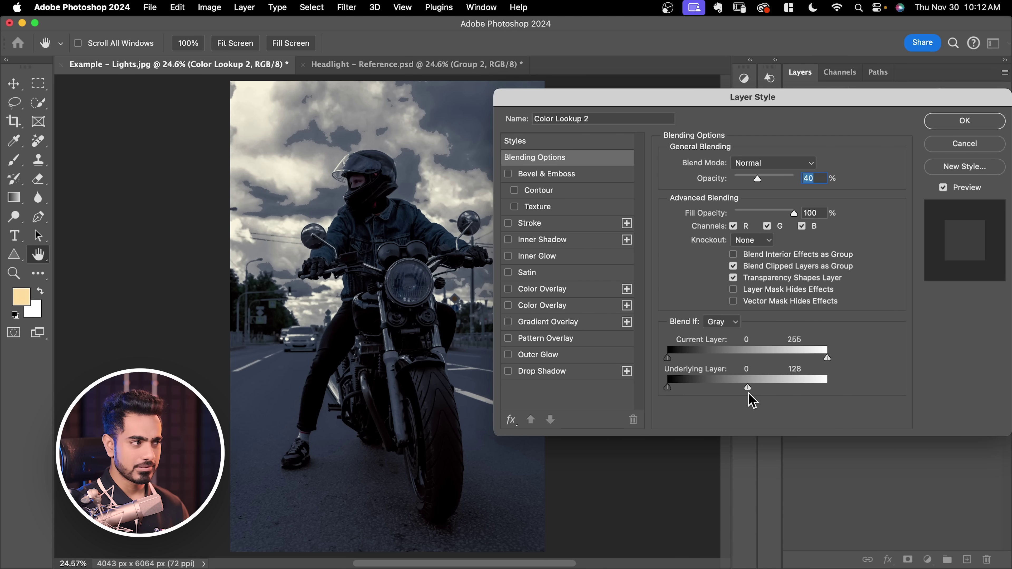
key("alt")
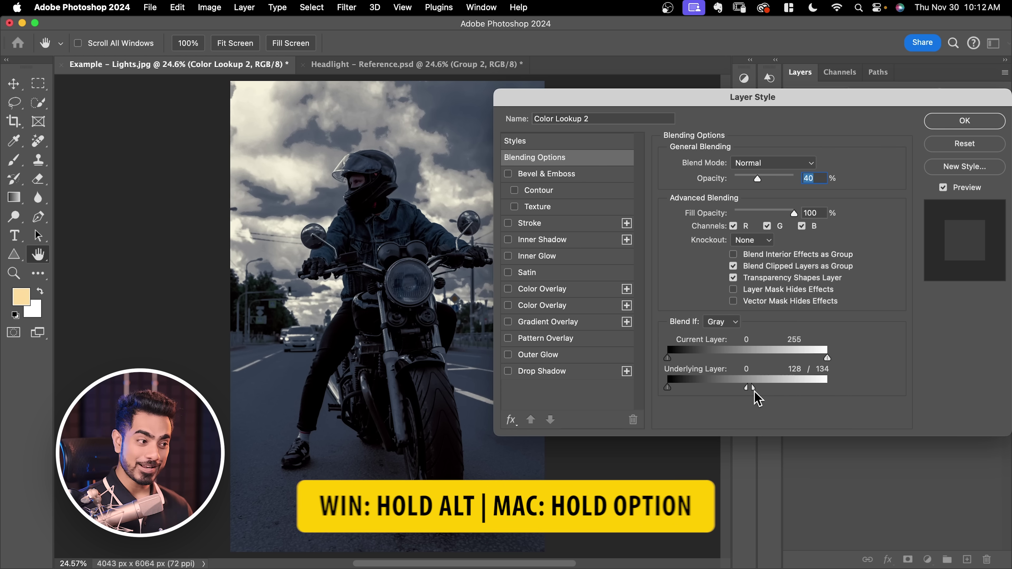
left_click_drag(749, 388, 829, 387)
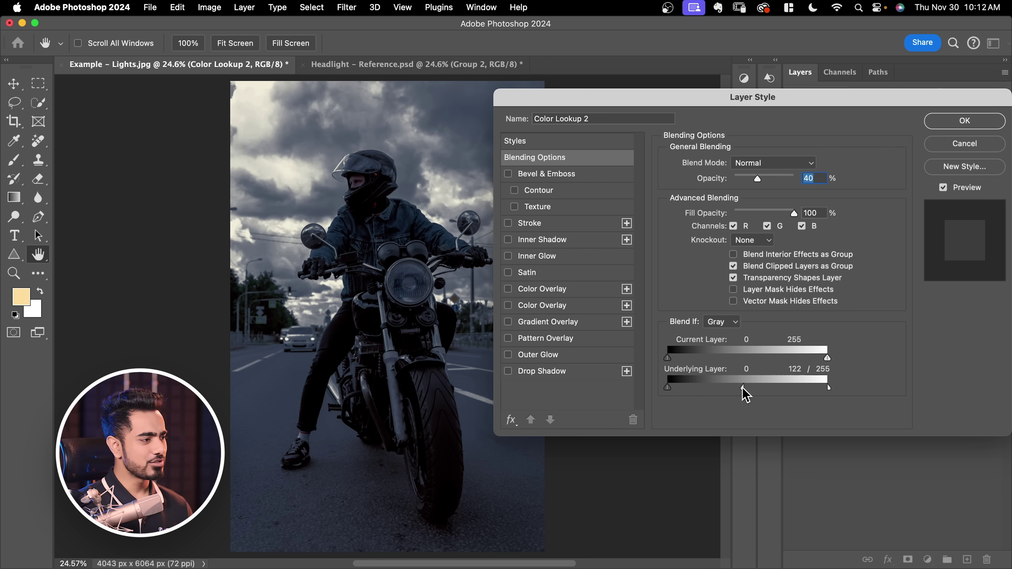
left_click_drag(742, 388, 613, 384)
left_click(970, 126)
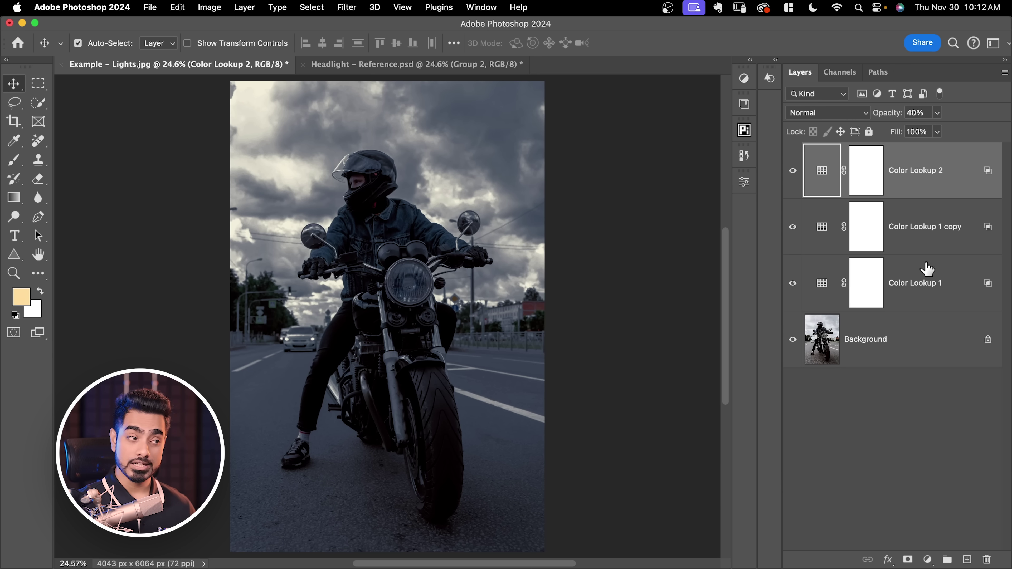
Step: Compare with the original, then group the three Color Lookup layers together
left_click(793, 341, "alt")
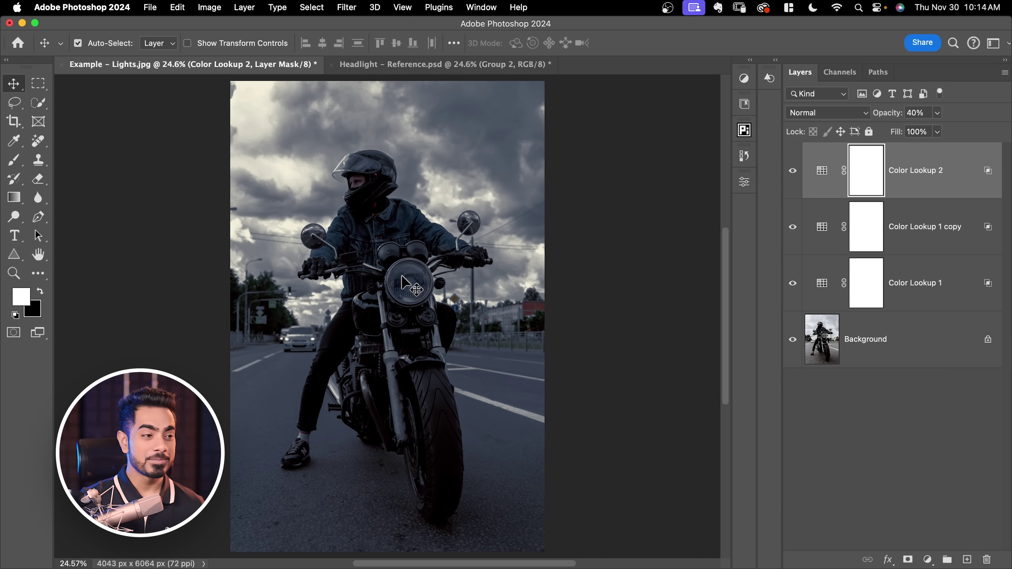
left_click(961, 173)
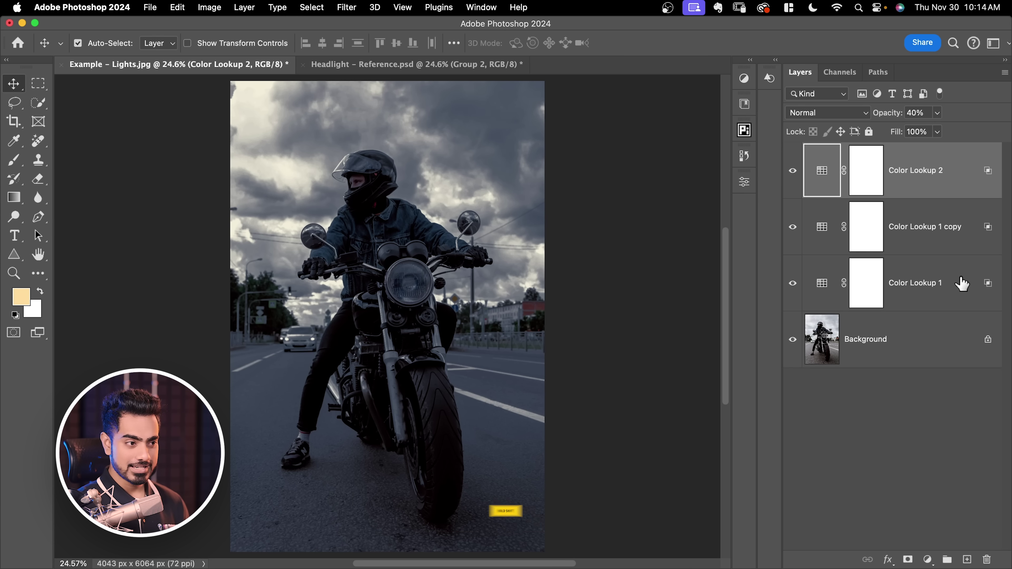
left_click(964, 277, "shift")
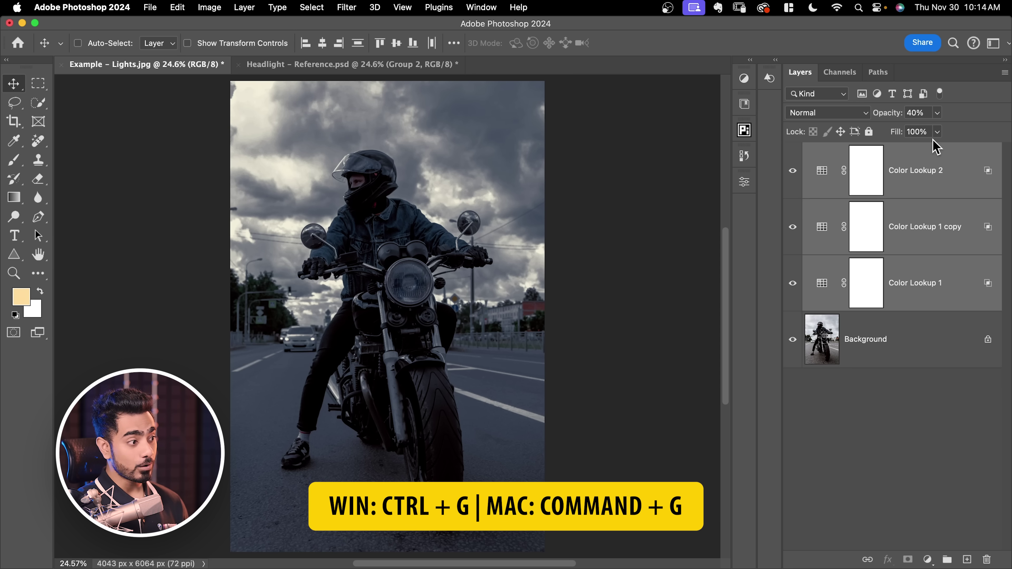
key("super+g")
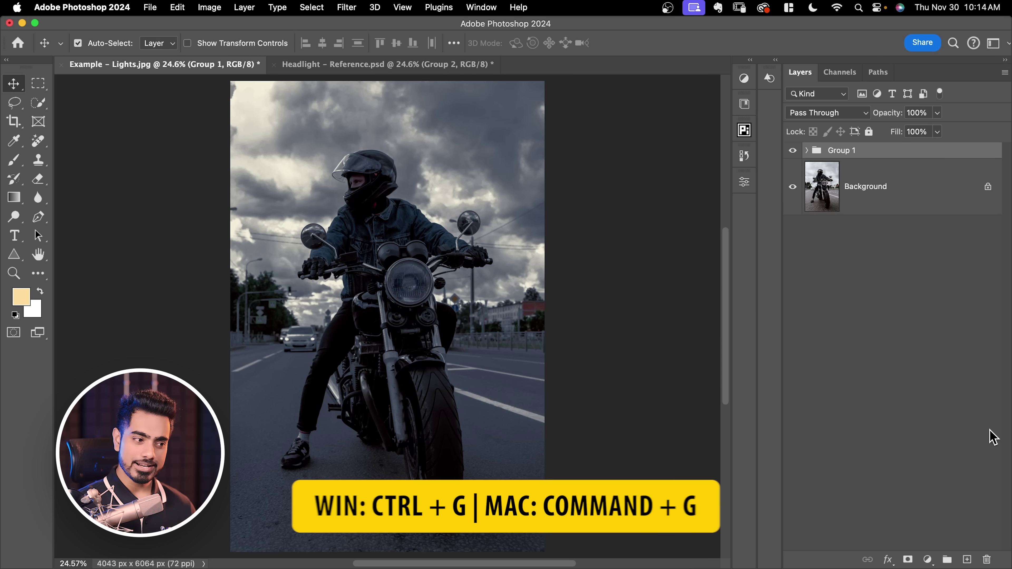
Step: Add a group mask and paint black over the headlight to remove the darkening
left_click(907, 560)
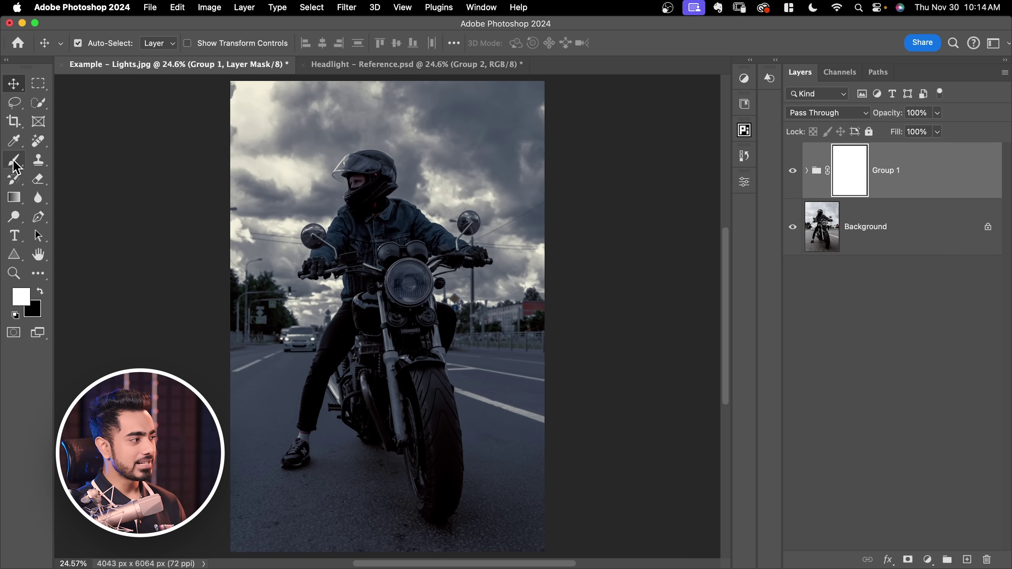
left_click(14, 160)
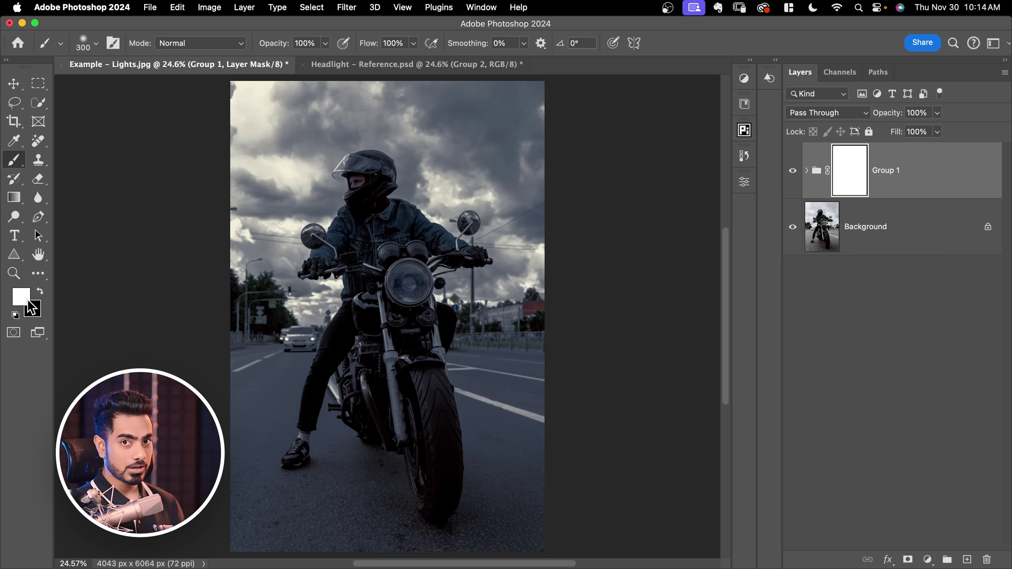
key("x")
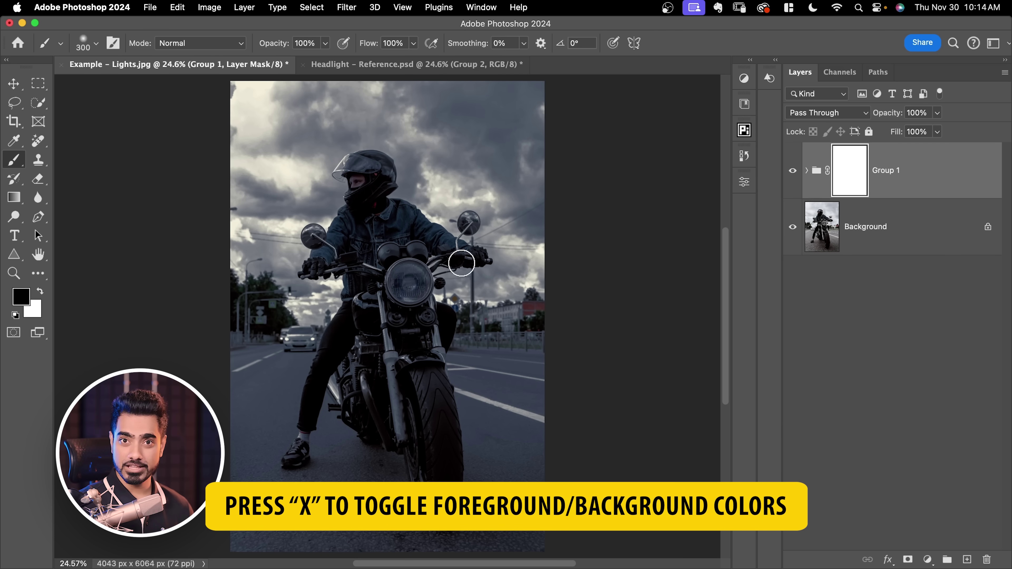
left_click(411, 275)
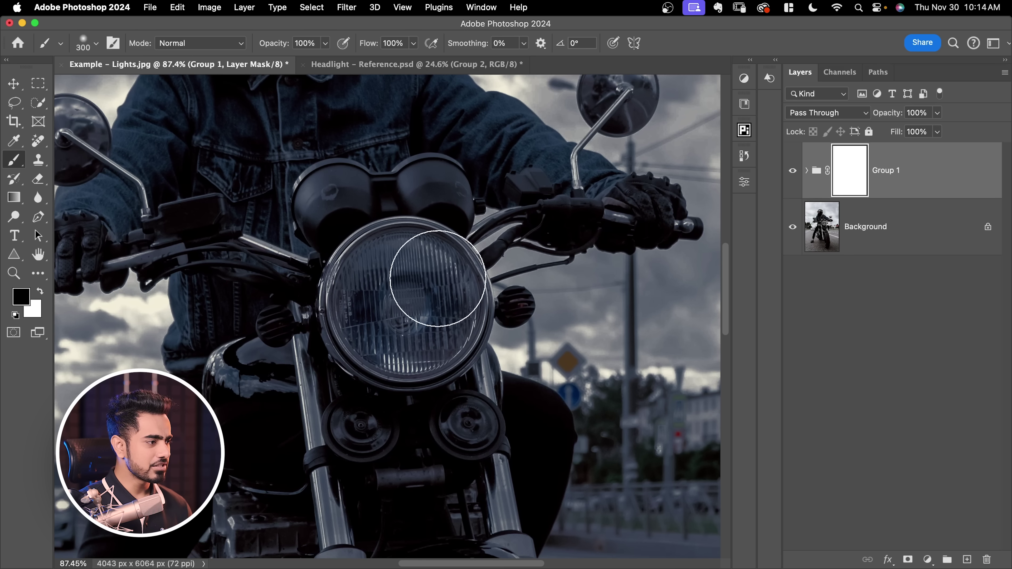
key("bracketleft")
key("bracketleft")
key("bracketleft")
key("bracketleft")
key("bracketleft")
key("bracketleft")
mouse_move(398, 264)
left_mouse_down()
mouse_move(378, 273)
mouse_move(395, 260)
mouse_move(395, 358)
mouse_move(458, 317)
mouse_move(400, 251)
left_mouse_up()
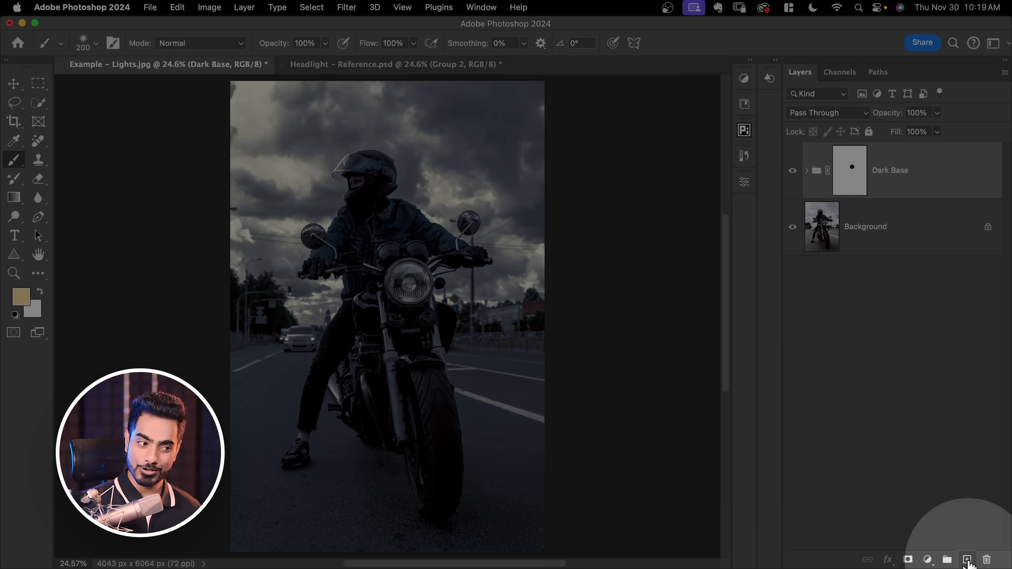
Step: On a new layer above Dark Base, brush a #ffdd9b warm yellow dab on the headlight
left_click(967, 560)
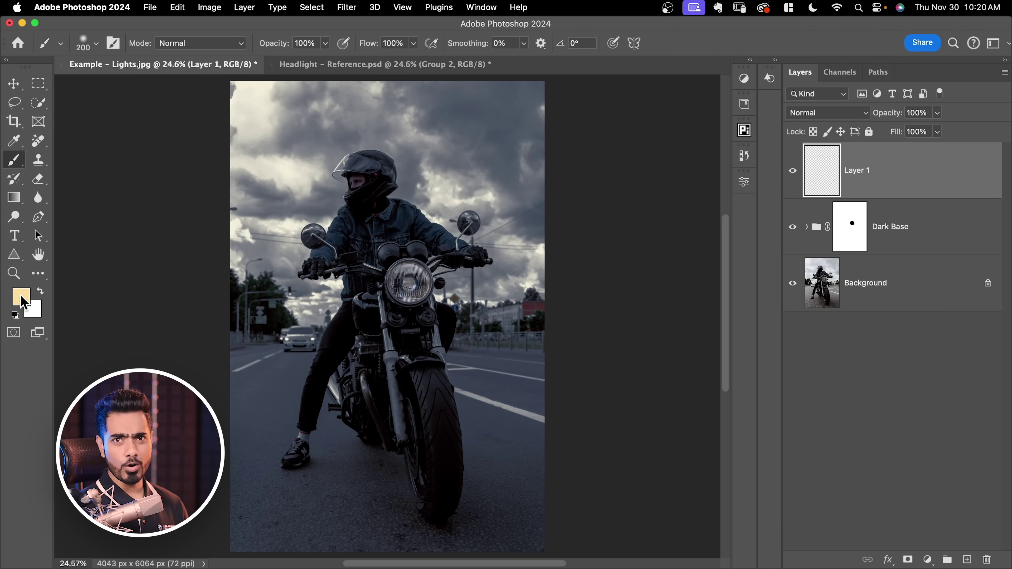
left_click(24, 297)
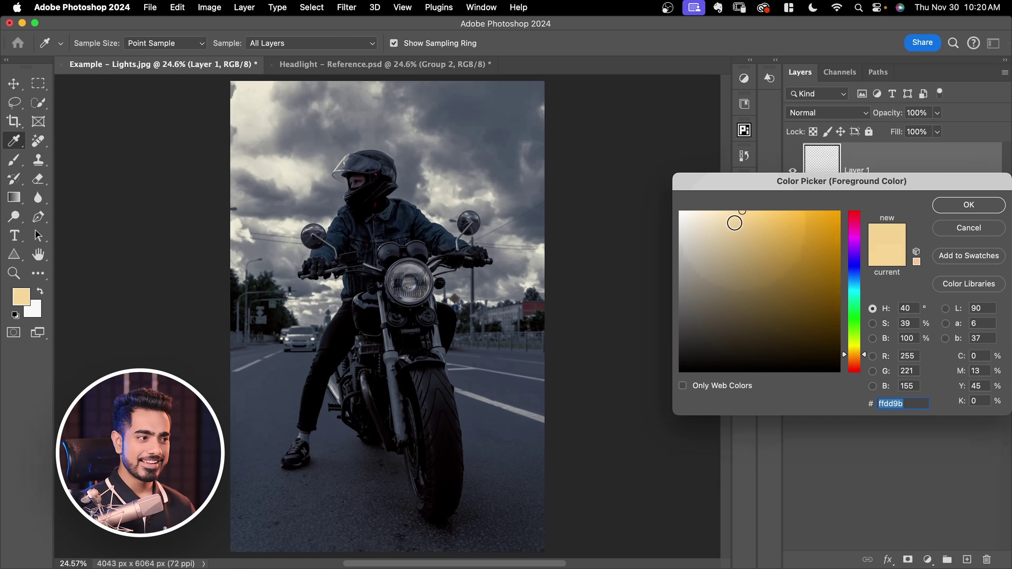
left_click(741, 207)
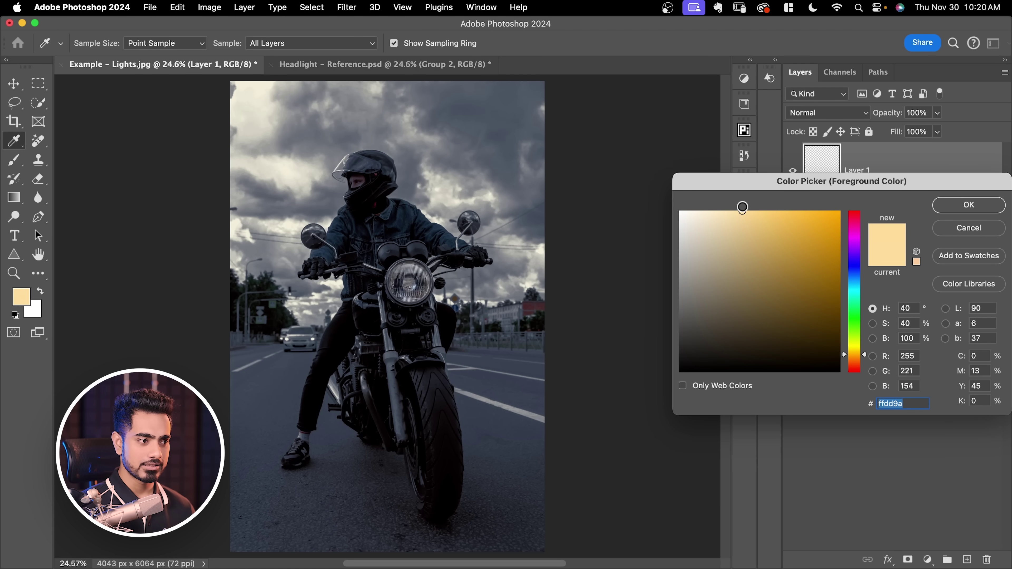
left_click(969, 204)
key("b")
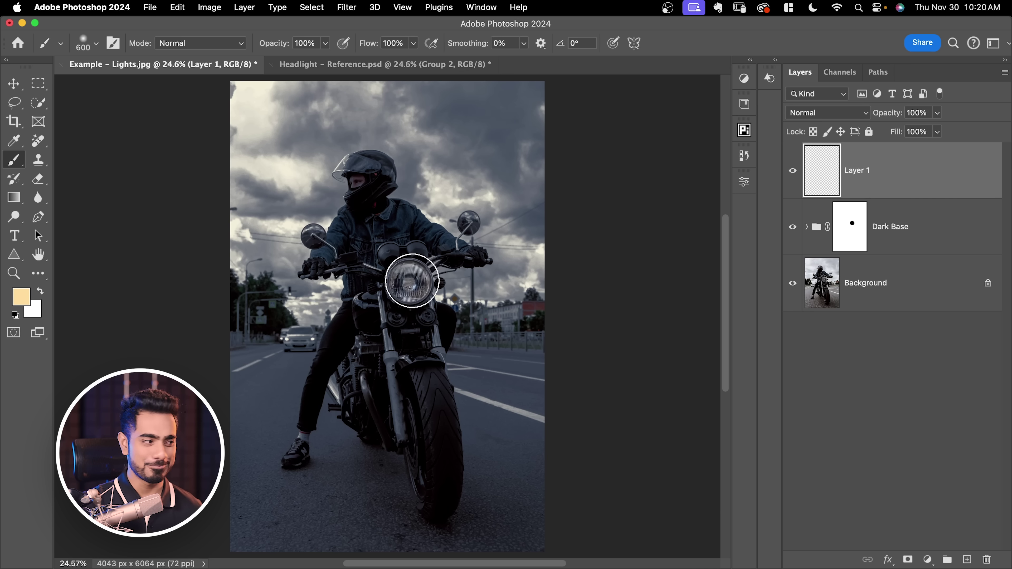
left_click(408, 281)
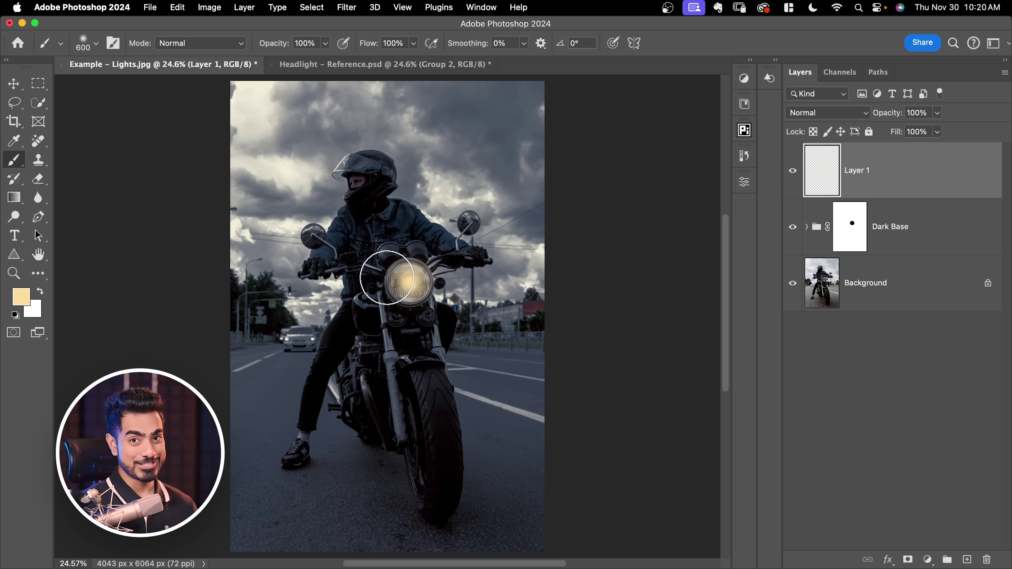
Step: Set Layer 1 to Color Dodge blend mode with 100% fill
left_click(835, 113)
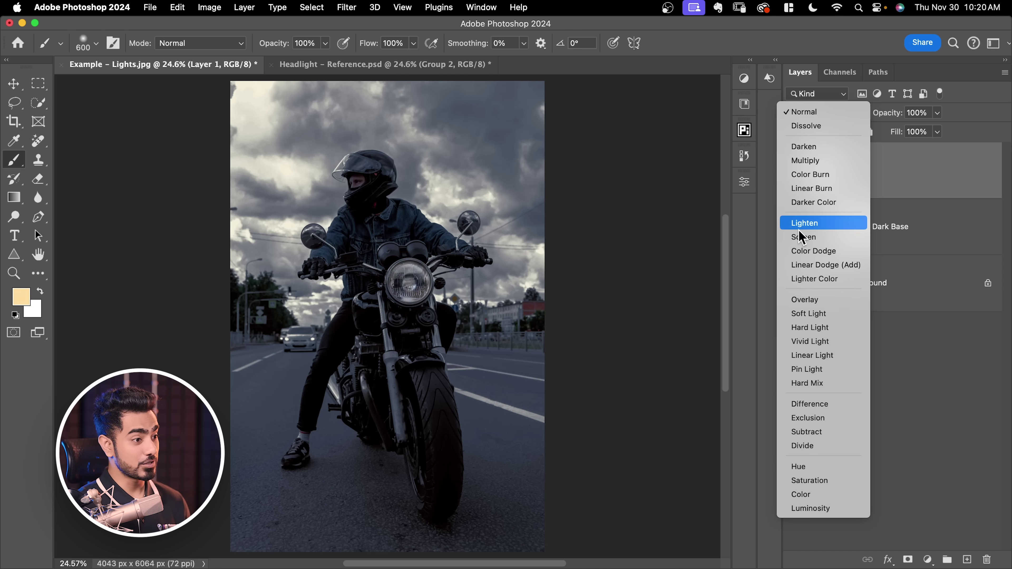
left_click(815, 255)
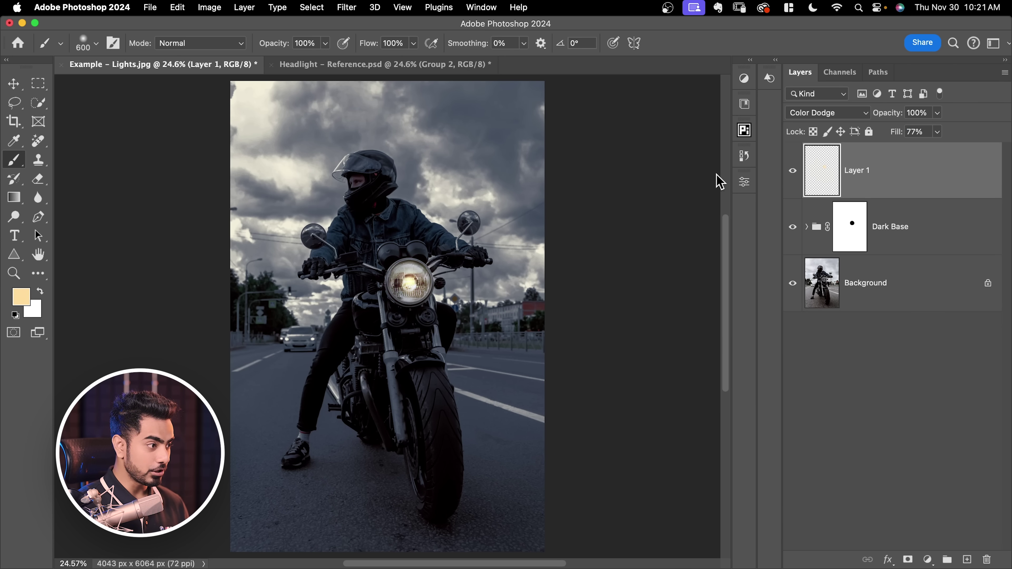
left_click(415, 278)
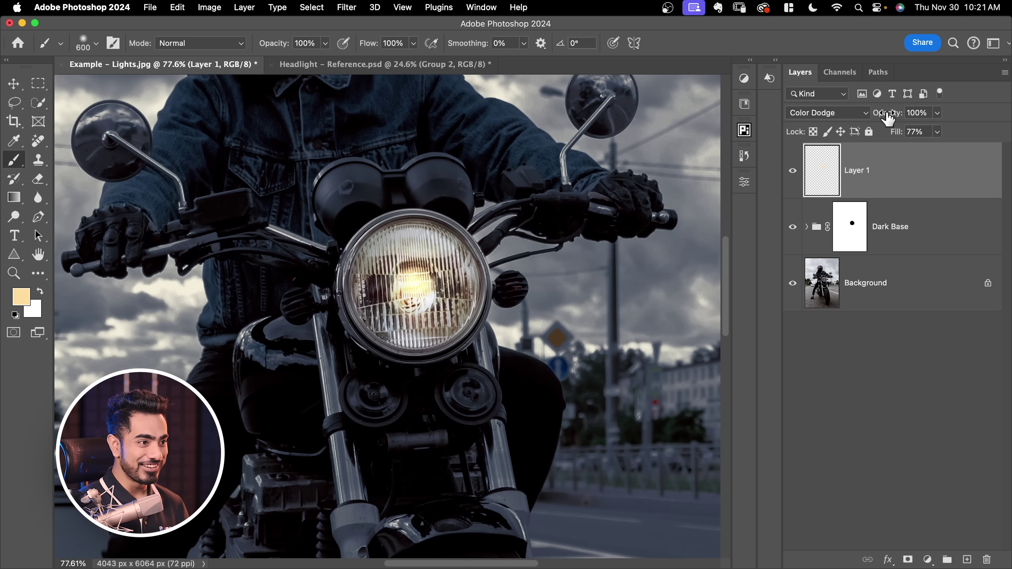
mouse_move(900, 135)
left_mouse_down()
mouse_move(912, 139)
mouse_move(863, 118)
left_mouse_up()
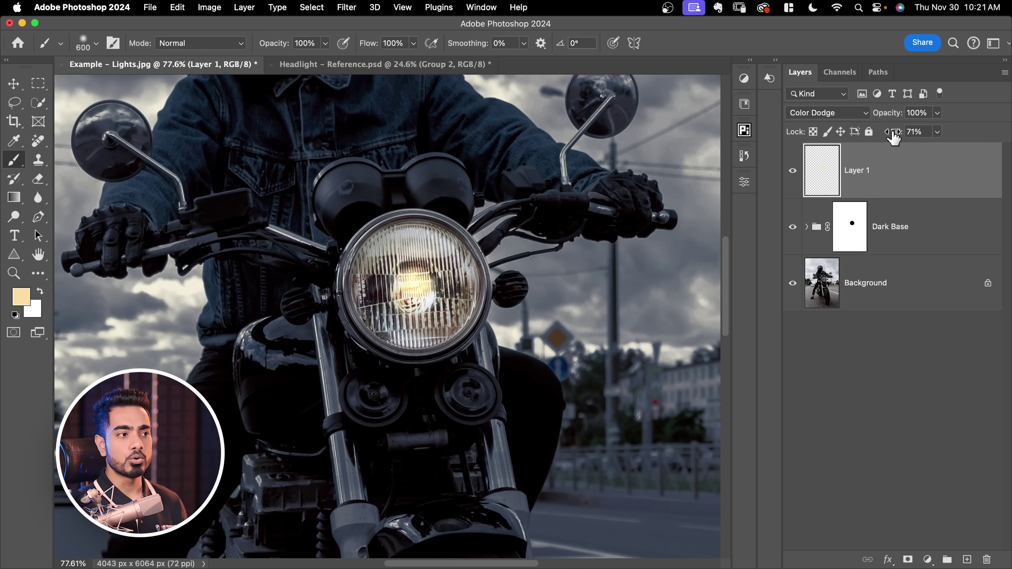
key("Return")
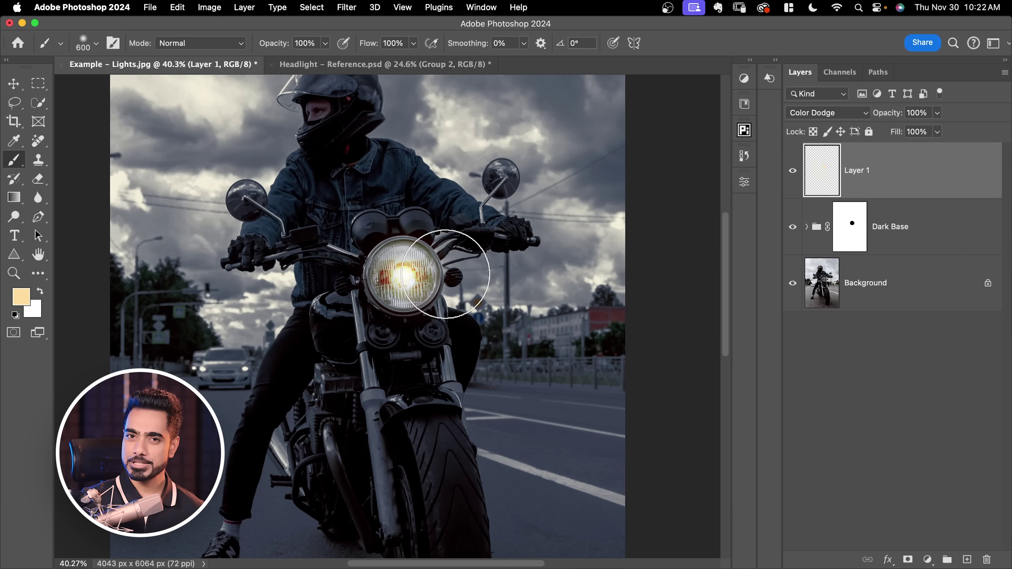
Step: Turn off Transparency Shapes Layer for Layer 1 and reduce its fill to 88%
double_click(930, 168)
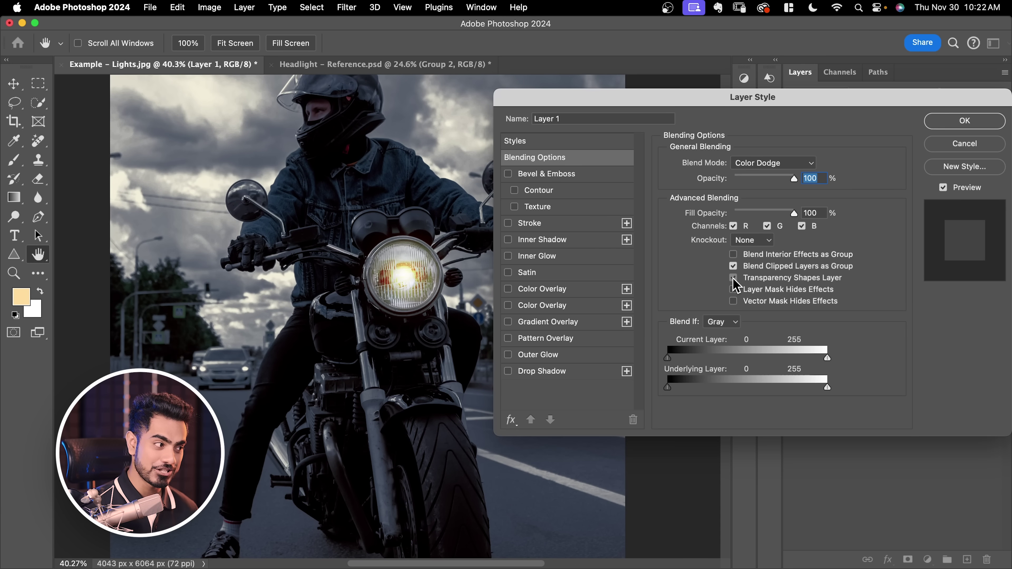
left_click(733, 278)
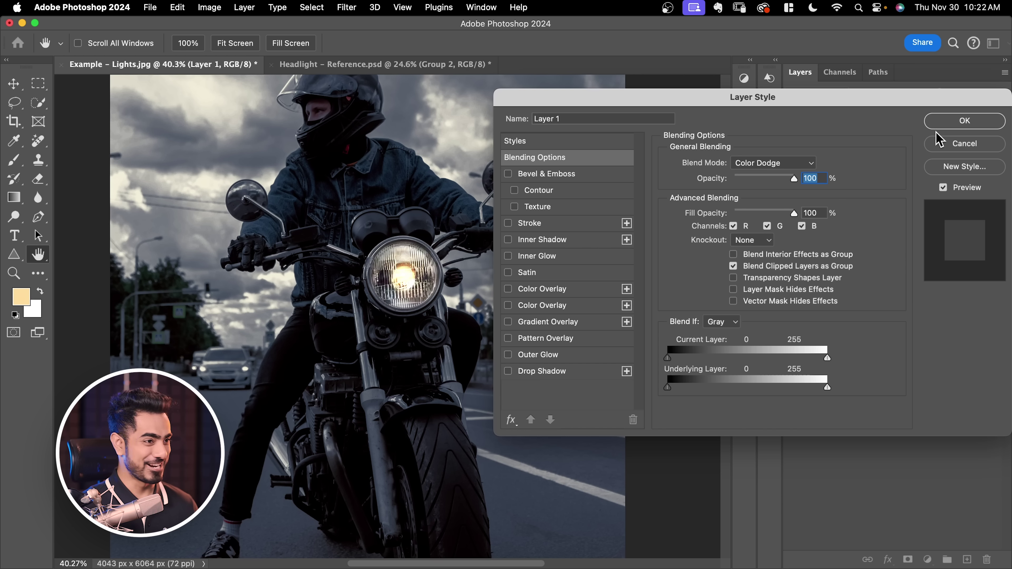
left_click(955, 130)
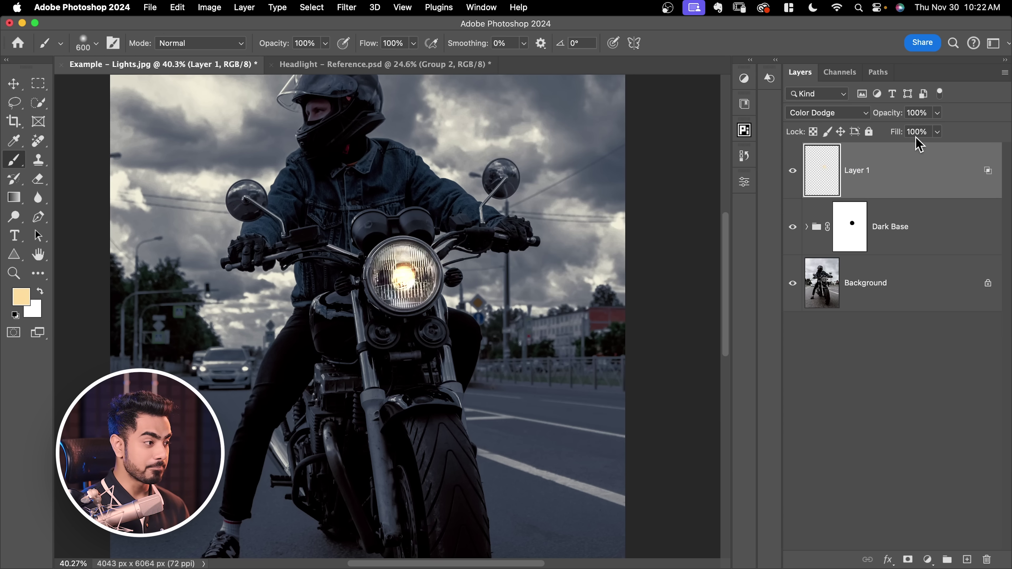
left_click(14, 83)
left_click_drag(398, 287, 536, 131)
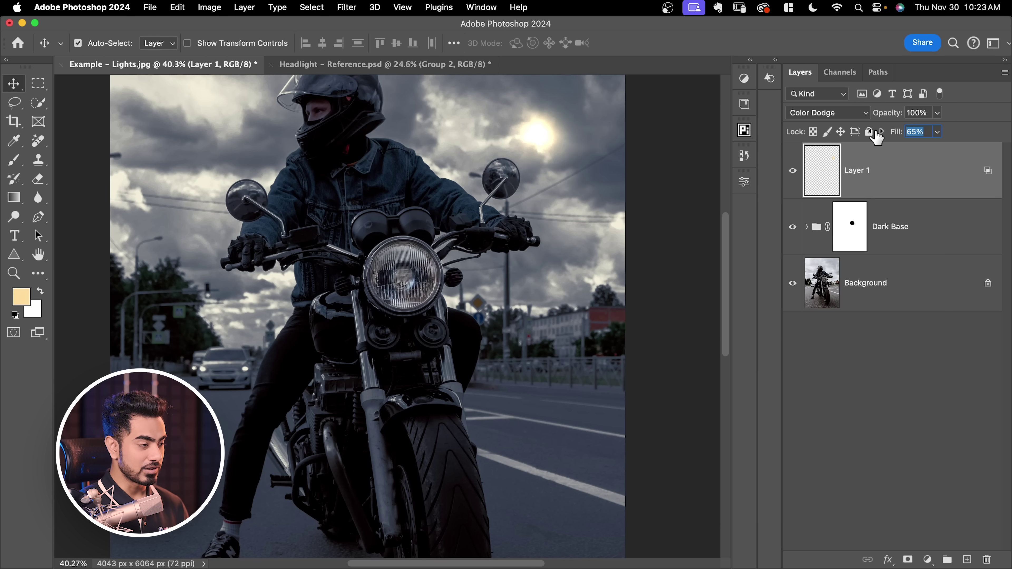
left_click_drag(941, 141, 945, 144)
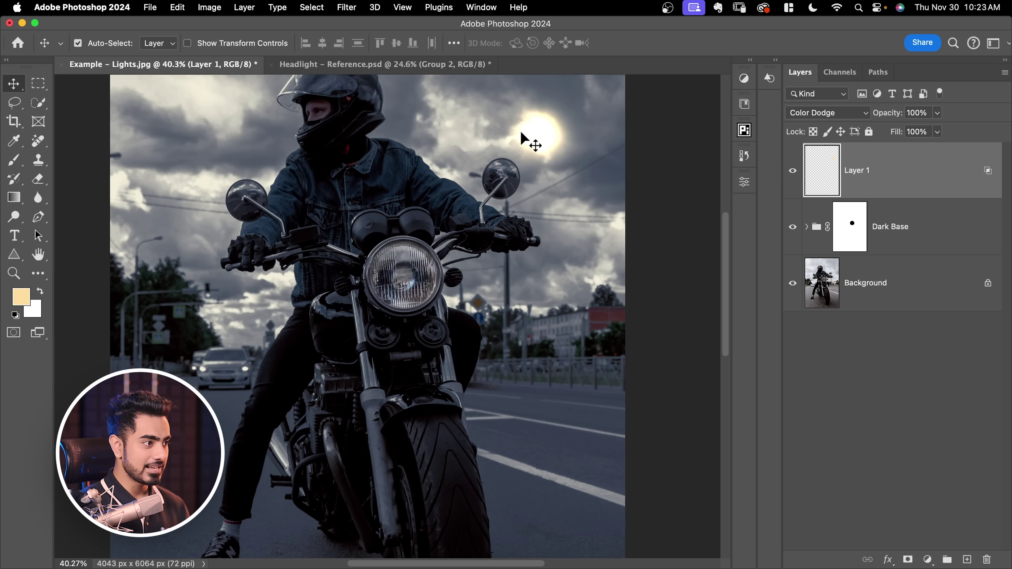
left_click_drag(536, 137, 403, 284)
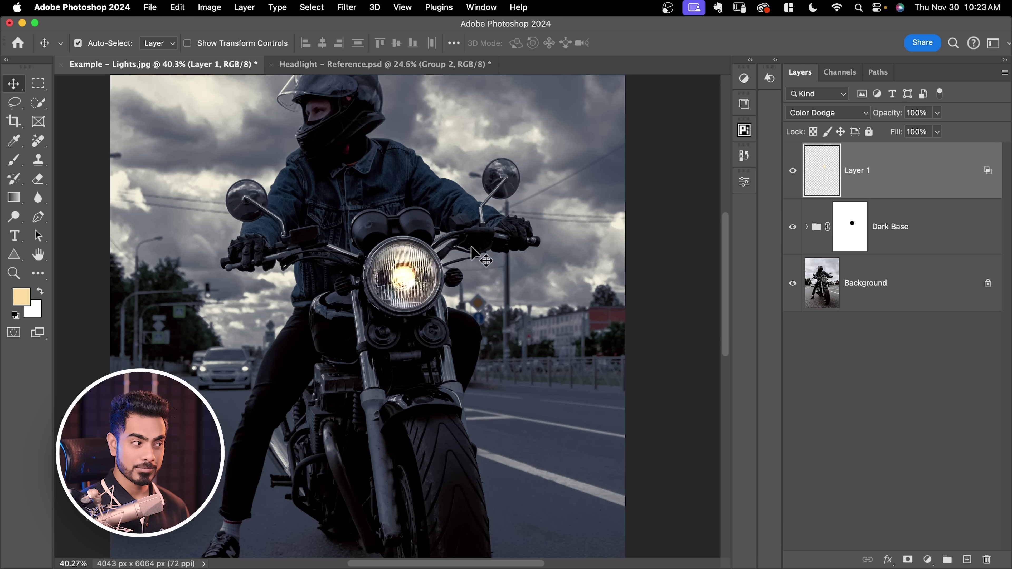
left_click_drag(895, 135, 891, 135)
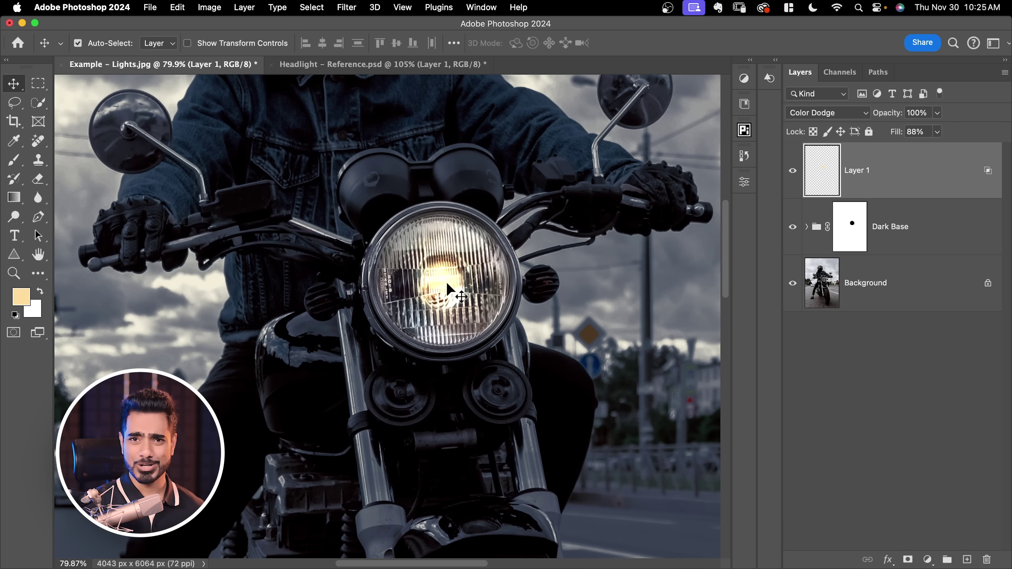
Step: Dab more warm light around the headlight with the soft brush
left_click(14, 160)
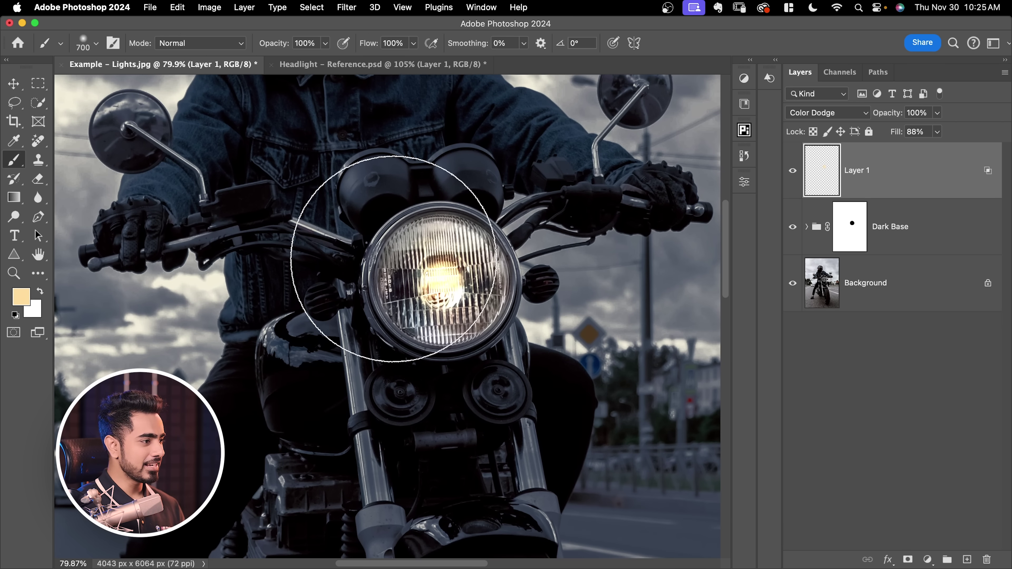
left_click(441, 278)
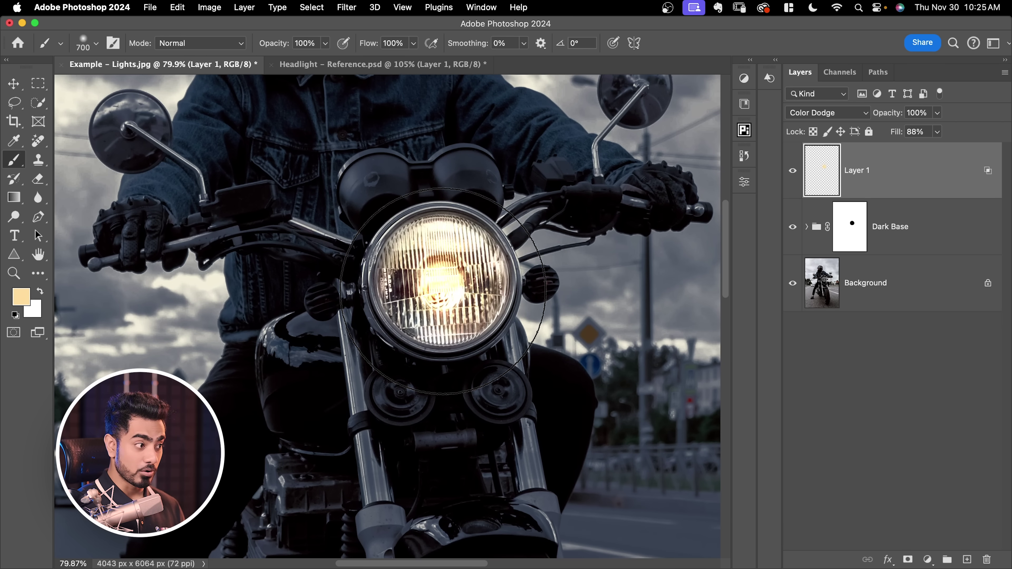
left_click(442, 295)
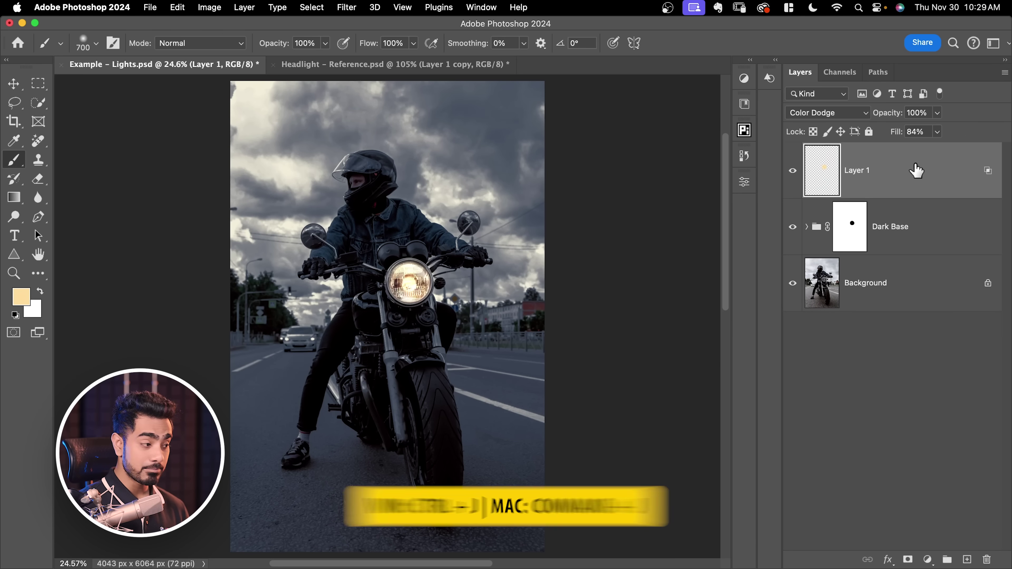
Step: Duplicate the glow layer and set the copy to Overlay at 50% opacity
key("super+j")
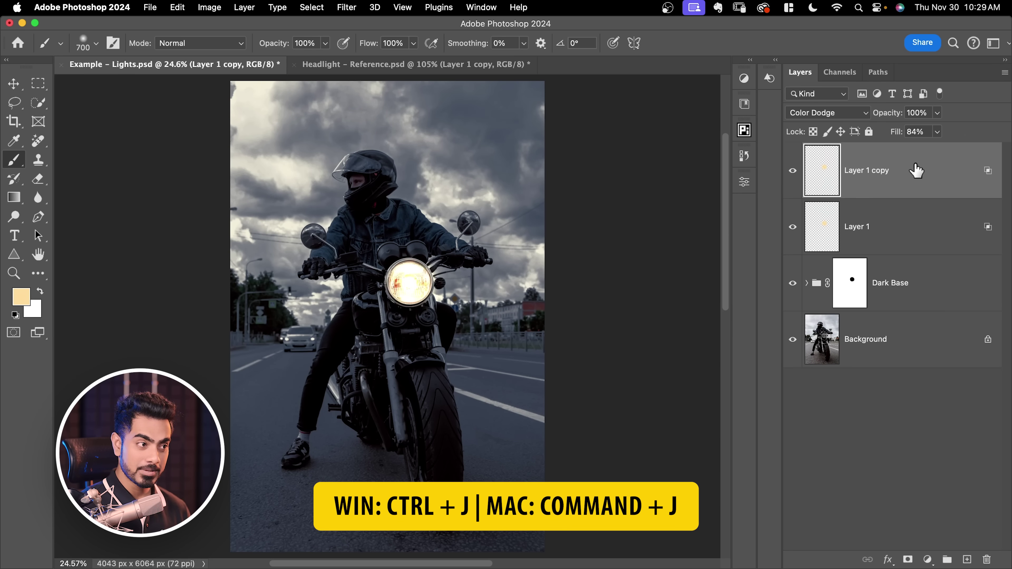
left_click(830, 112)
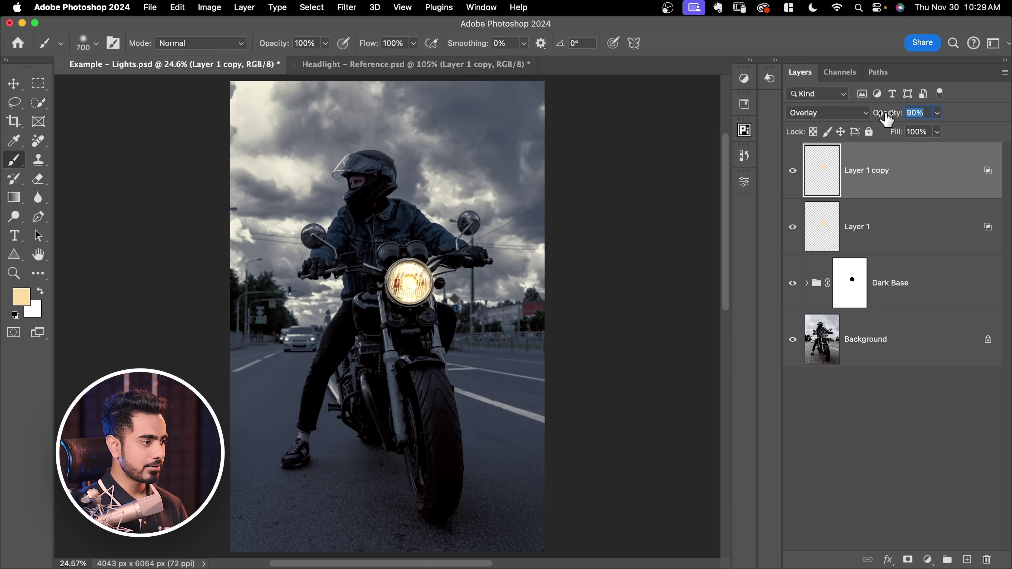
left_click(919, 113)
type("50")
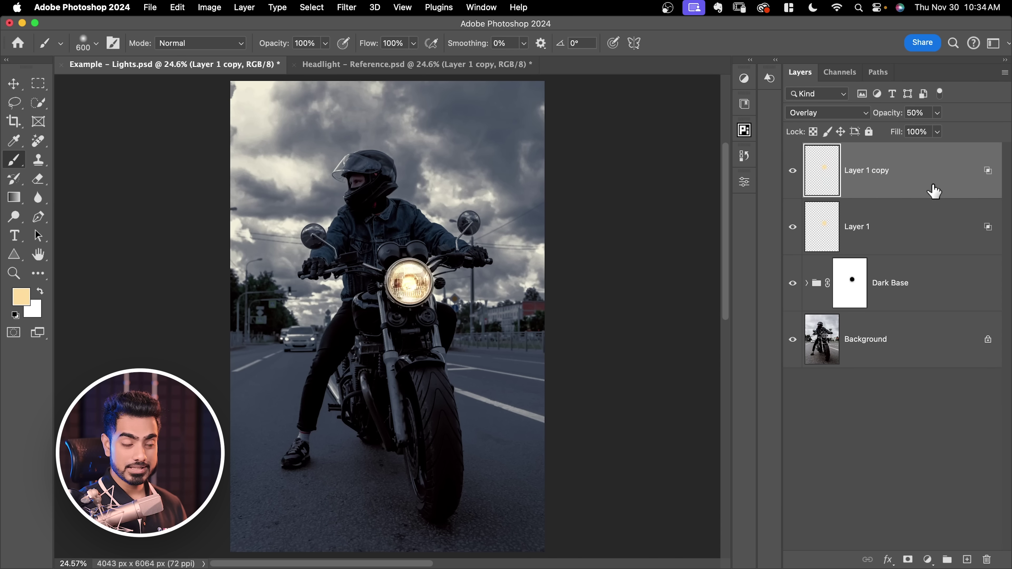
Step: Group Layer 1 and its copy into a group named 'Light Source'
left_click(942, 225, "super")
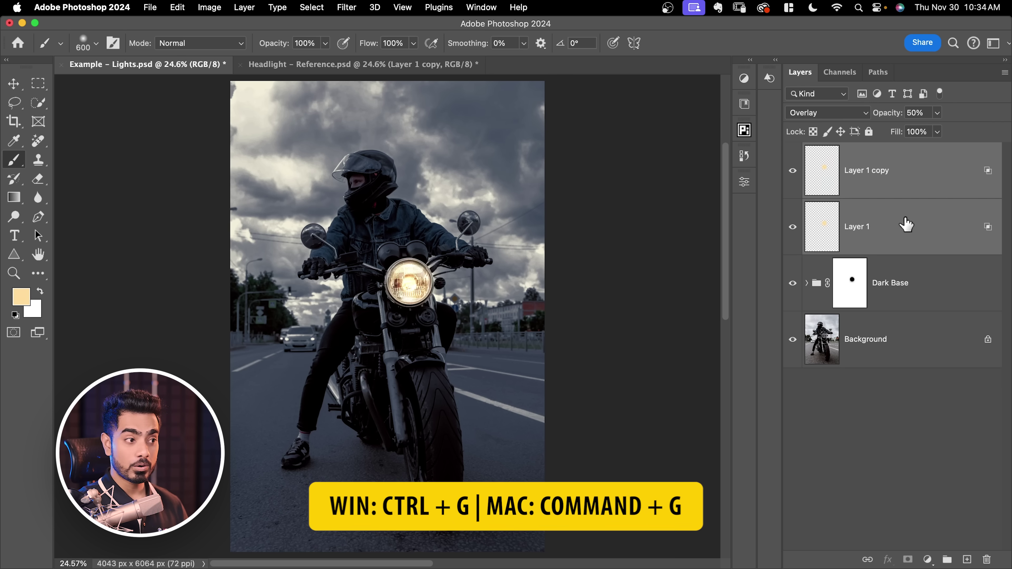
key("super+g")
type("Light Source")
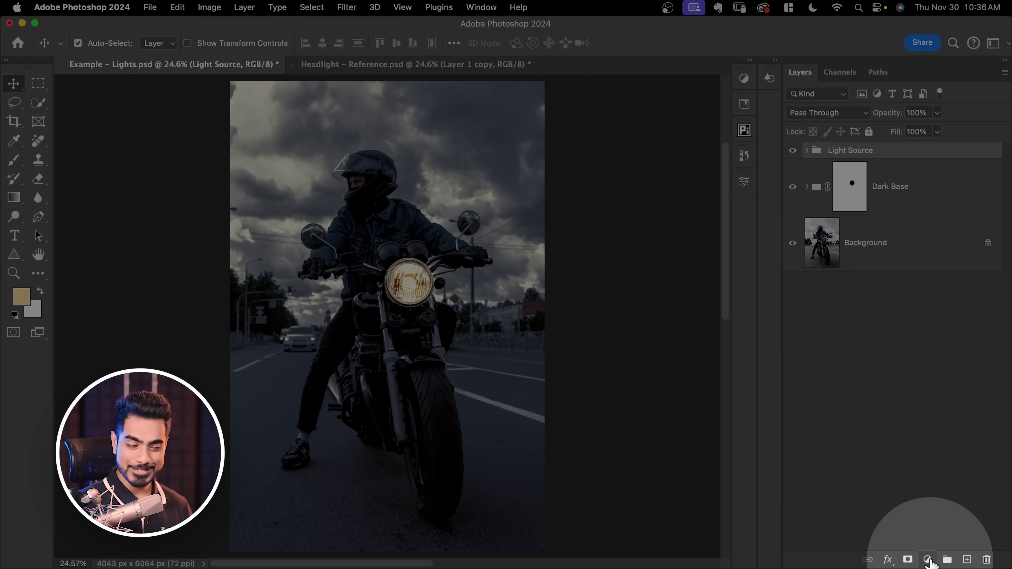
Step: Add a Curves adjustment with the white point pulled in to 120, then invert its mask
left_click(928, 559)
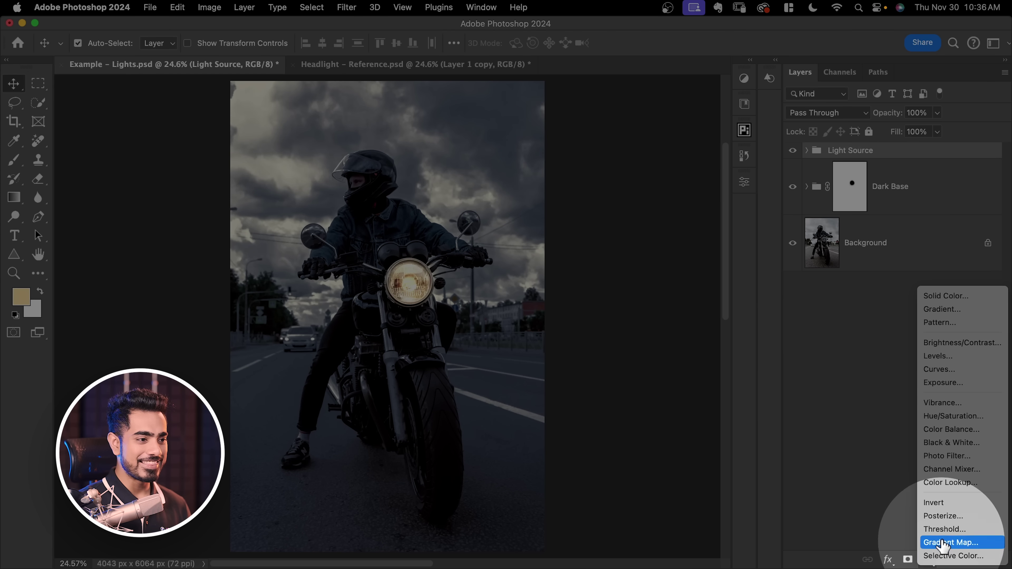
left_click(955, 370)
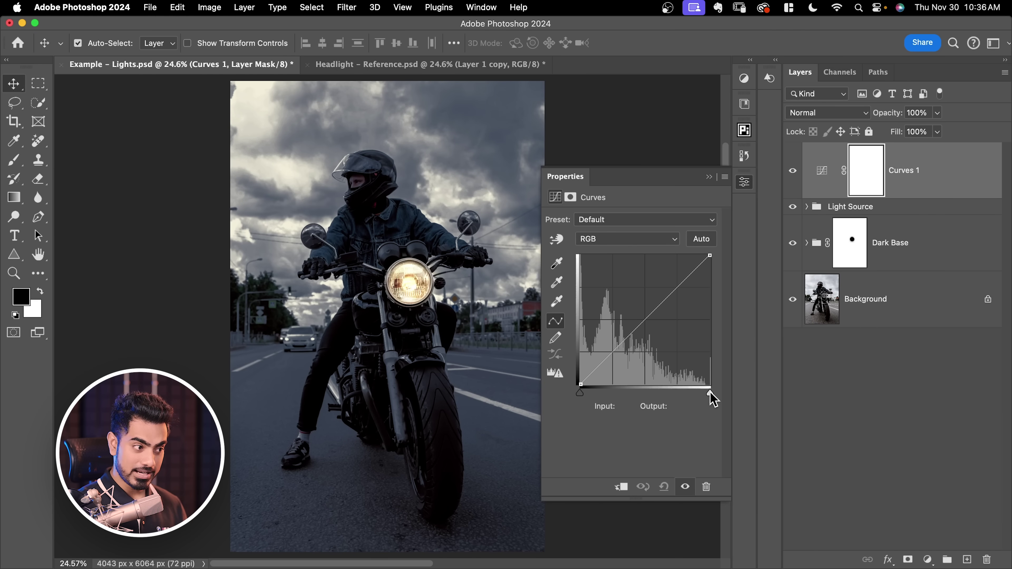
left_click_drag(710, 392, 642, 394)
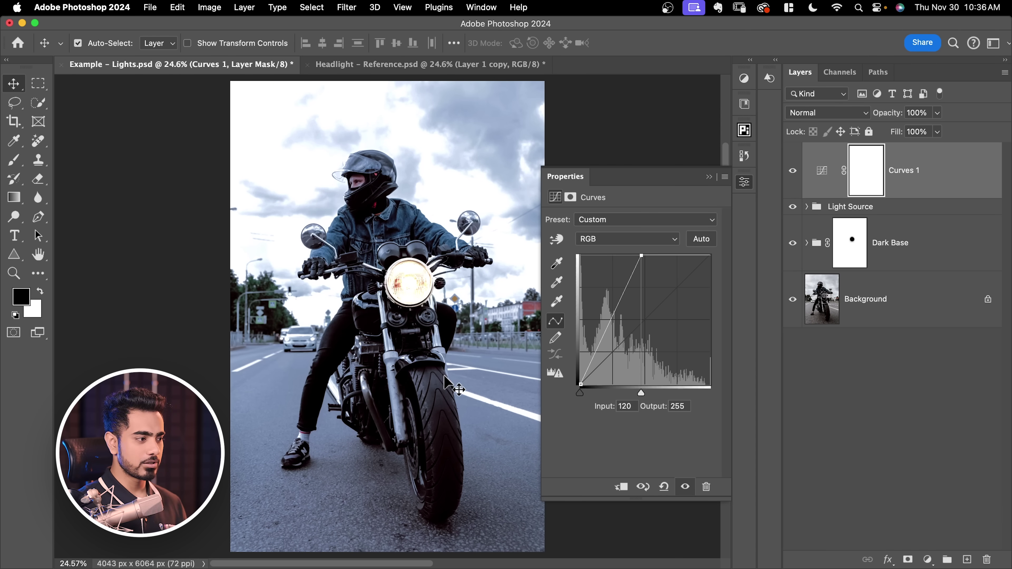
left_click(730, 184)
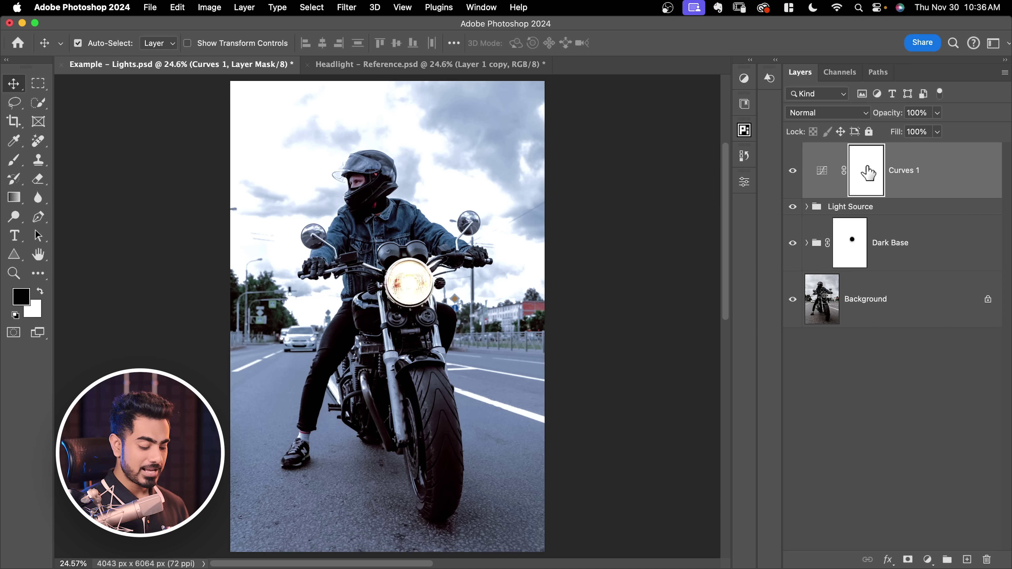
key("super+i")
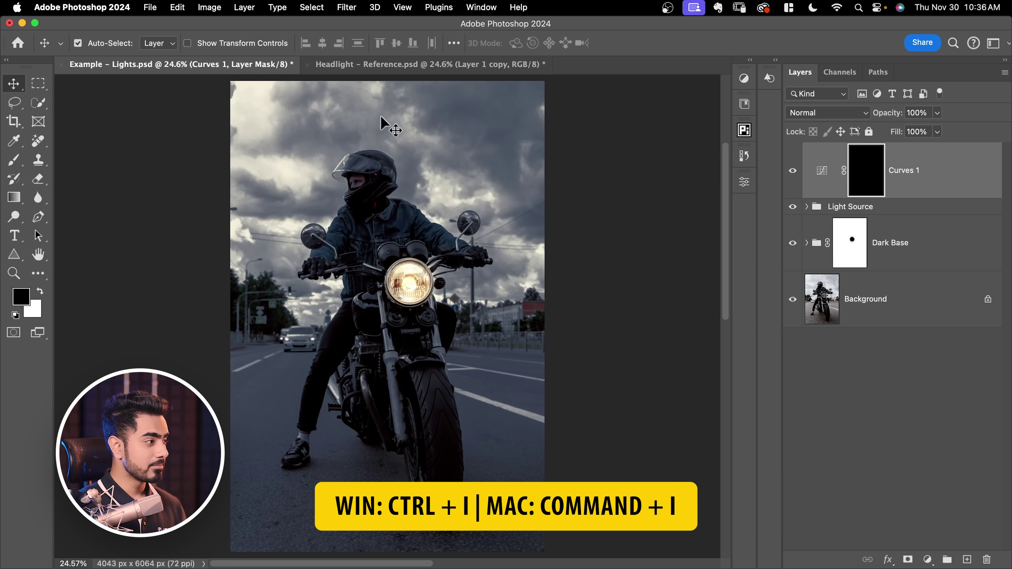
Step: Paint white with a large soft brush over the front wheel to reveal the brightening
left_click(14, 160)
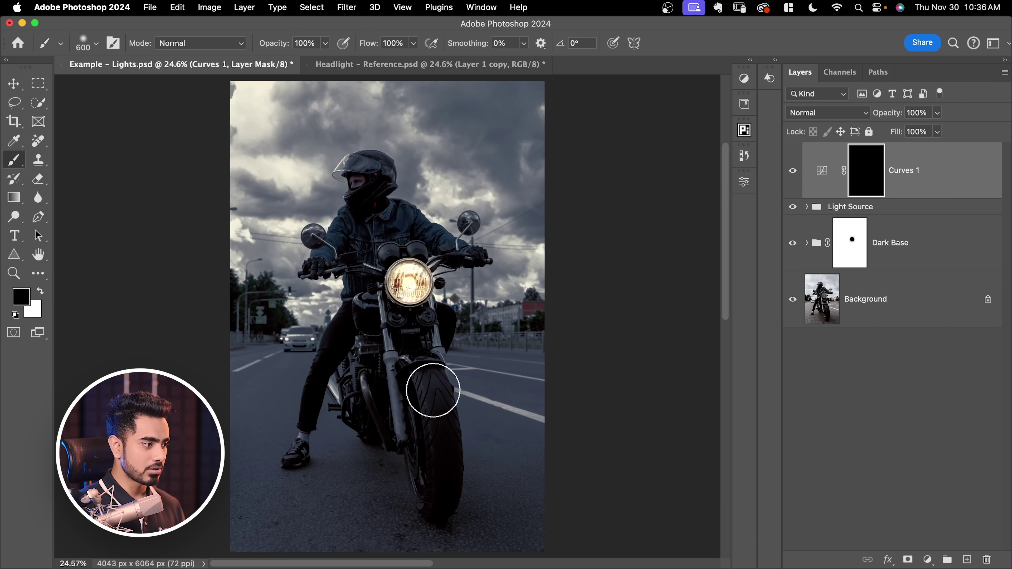
scroll(451, 383, "up", 3)
left_click_drag(428, 367, 518, 367)
key("x")
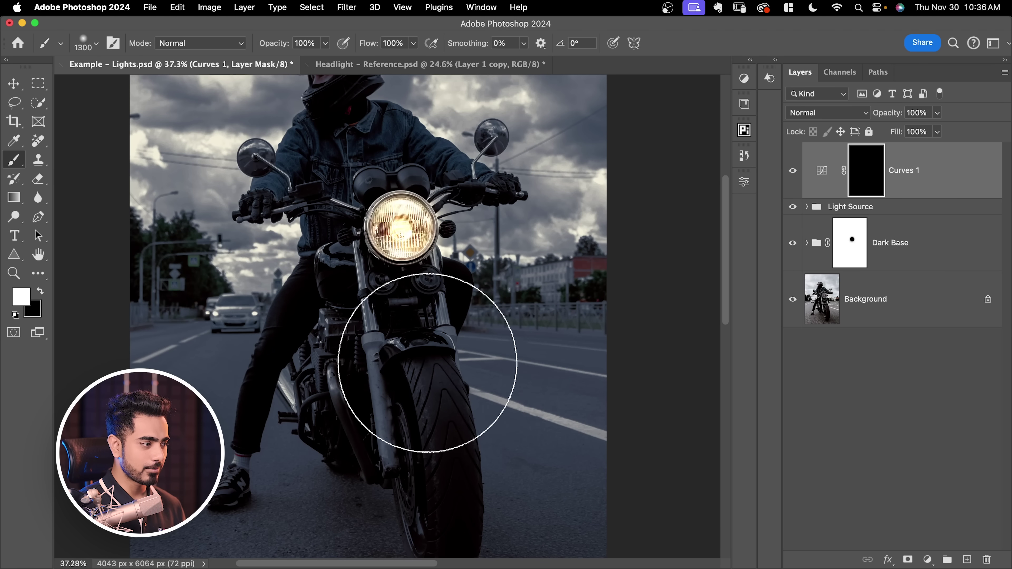
left_click(432, 363)
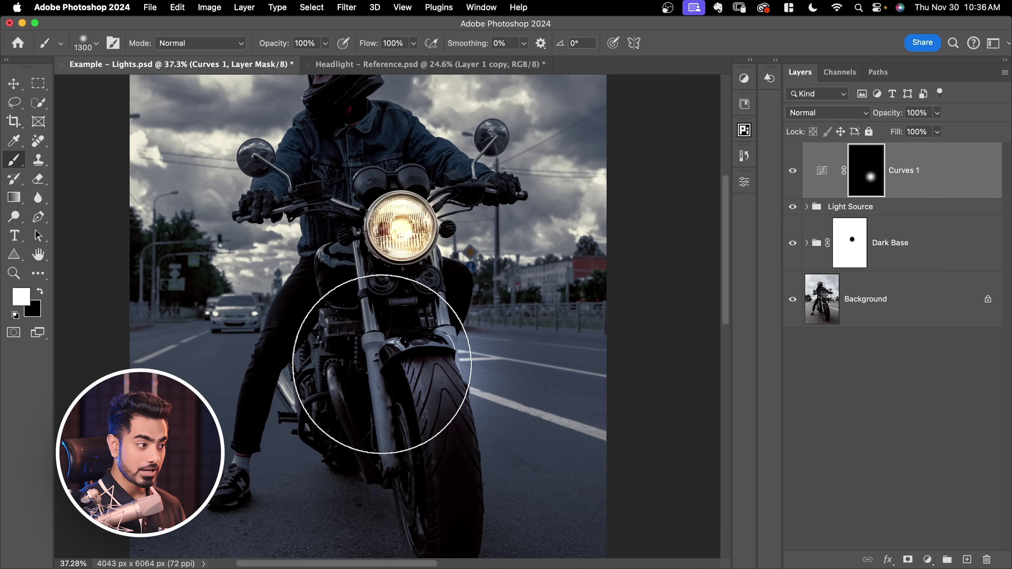
scroll(411, 323, "down", 5)
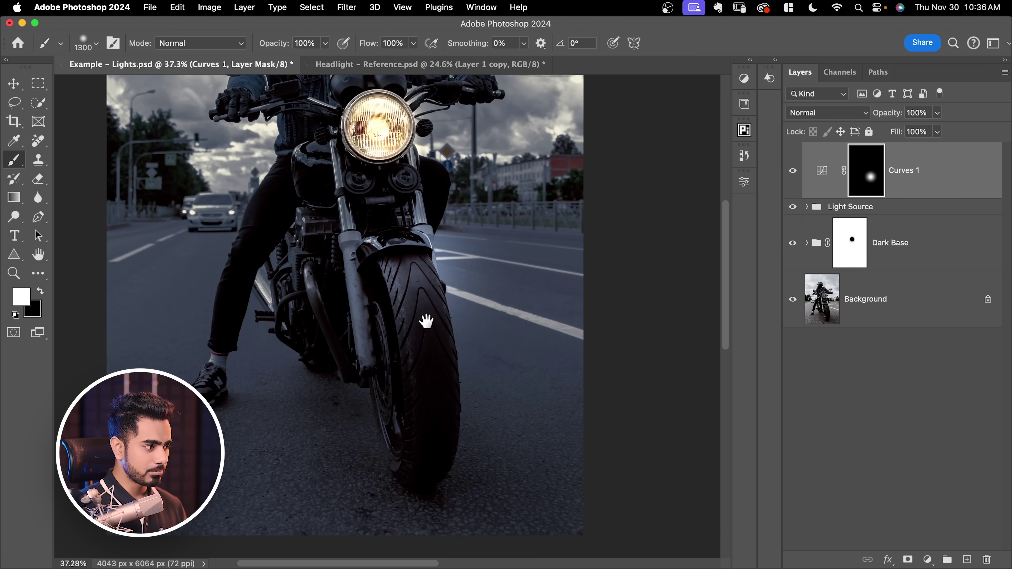
scroll(400, 327, "down", 1)
key("bracketright")
key("bracketright")
key("bracketright")
key("bracketright")
key("bracketright")
key("bracketright")
key("bracketright")
key("bracketright")
key("bracketright")
key("bracketright")
key("bracketright")
key("bracketright")
key("bracketright")
key("bracketright")
key("bracketright")
key("bracketright")
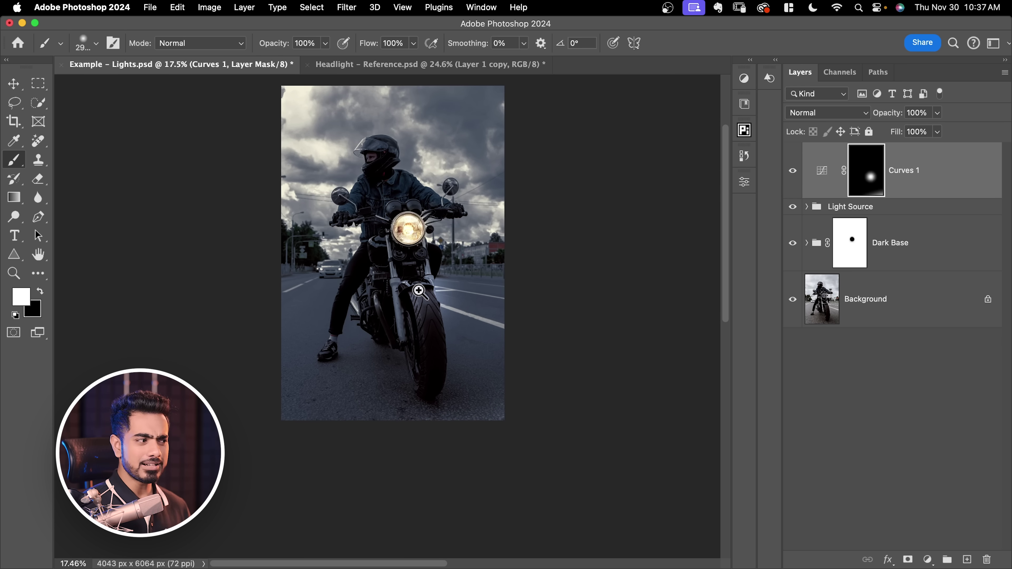
scroll(421, 283, "up", 2)
scroll(457, 278, "up", 3)
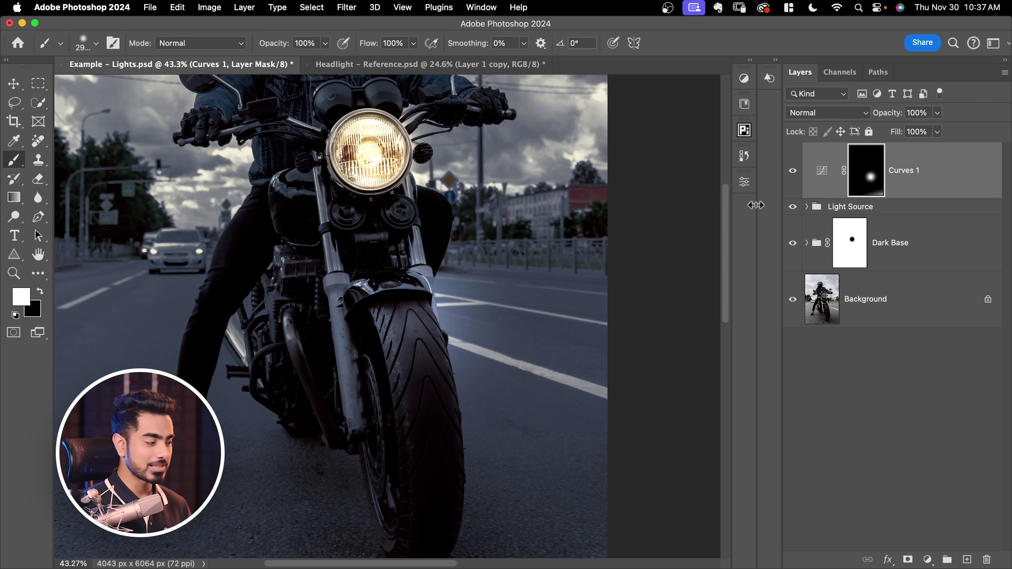
key("bracketleft")
key("bracketleft")
key("bracketleft")
key("bracketleft")
key("bracketleft")
key("bracketleft")
key("bracketleft")
key("bracketleft")
key("bracketleft")
key("bracketleft")
key("bracketleft")
key("bracketleft")
key("bracketleft")
key("bracketleft")
key("bracketleft")
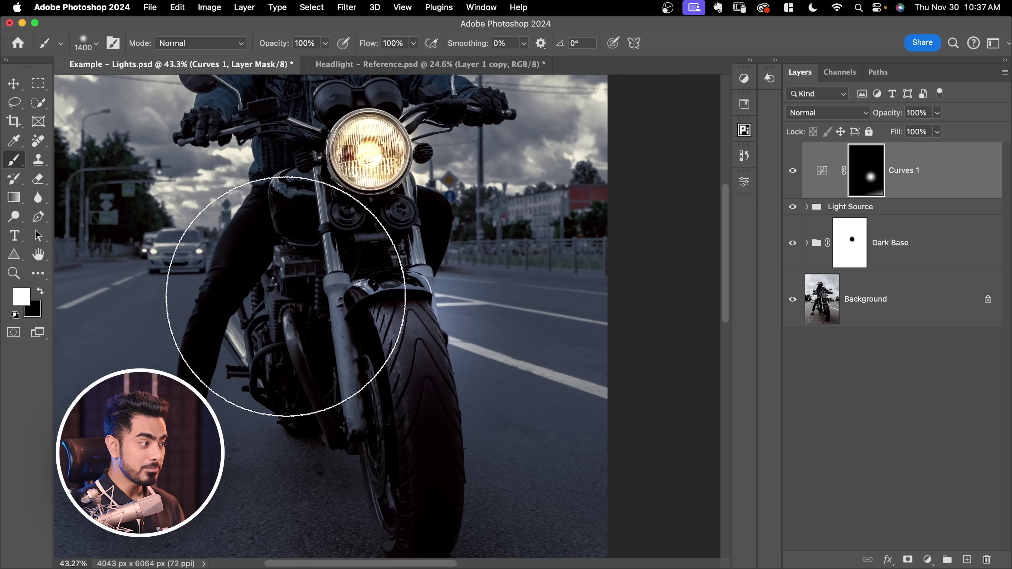
key("bracketleft")
key("bracketleft")
key("bracketleft")
key("bracketleft")
key("bracketleft")
key("bracketleft")
Step: Paint black with a 20 px brush to confine the light to the fender and tyre
left_click(15, 315)
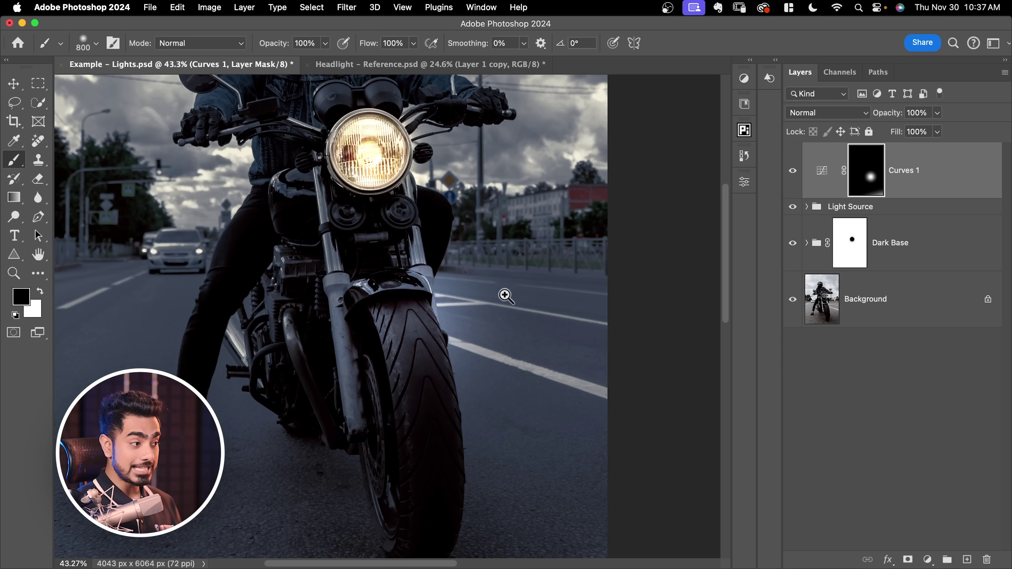
scroll(463, 305, "up", 5)
key("bracketleft")
key("bracketleft")
key("bracketleft")
key("bracketleft")
key("bracketleft")
key("bracketleft")
key("bracketleft")
key("bracketleft")
key("bracketleft")
key("bracketleft")
key("bracketleft")
key("bracketleft")
key("bracketleft")
key("bracketleft")
key("bracketleft")
key("bracketleft")
key("bracketleft")
key("bracketleft")
key("bracketleft")
scroll(442, 367, "down", 2)
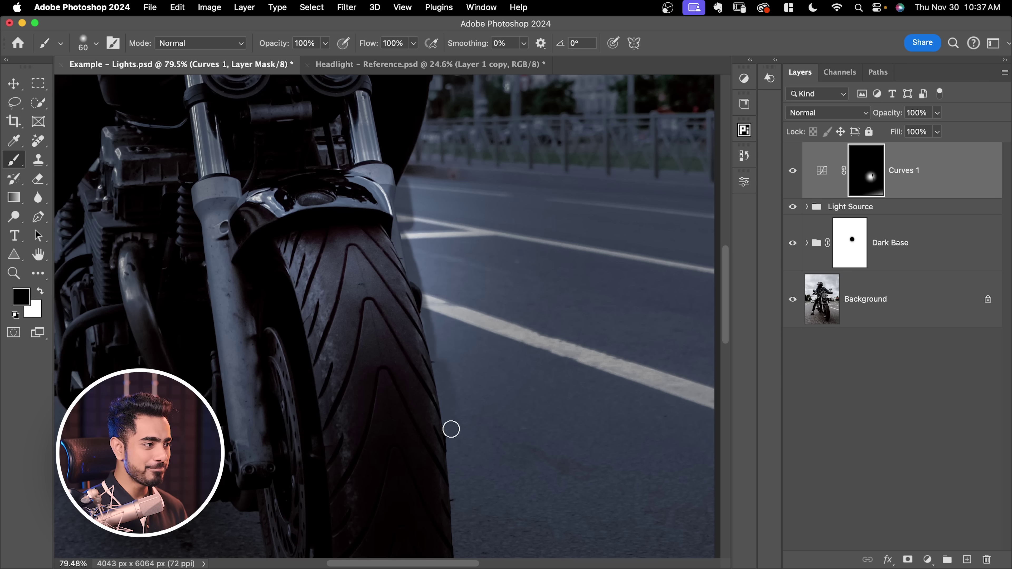
key("bracketleft")
scroll(446, 213, "up", 3)
key("bracketleft")
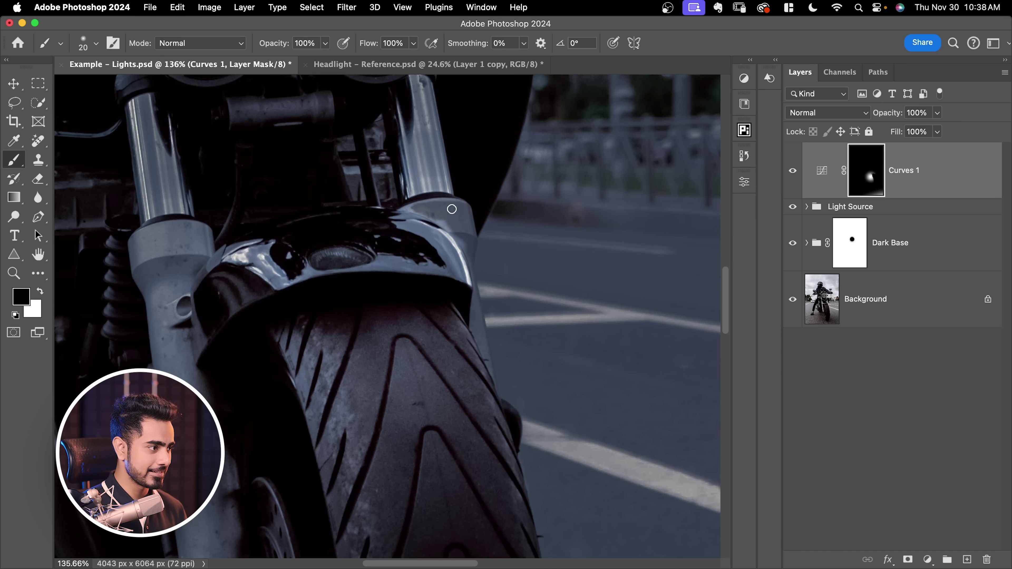
left_click_drag(147, 273, 474, 219)
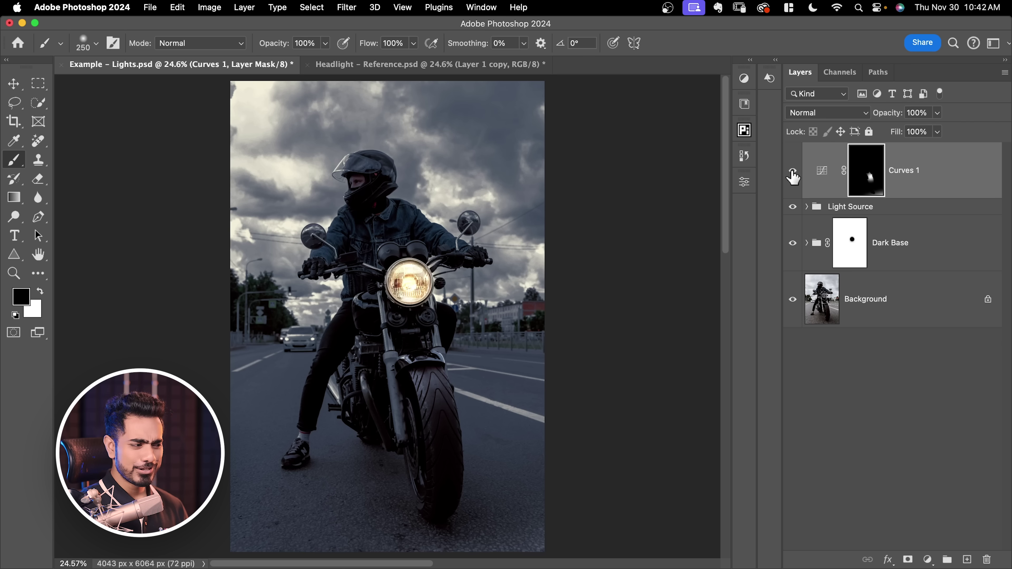
Step: Toggle Curves 1 off and on to compare the wheel lighting
left_click(793, 172)
left_click(793, 172)
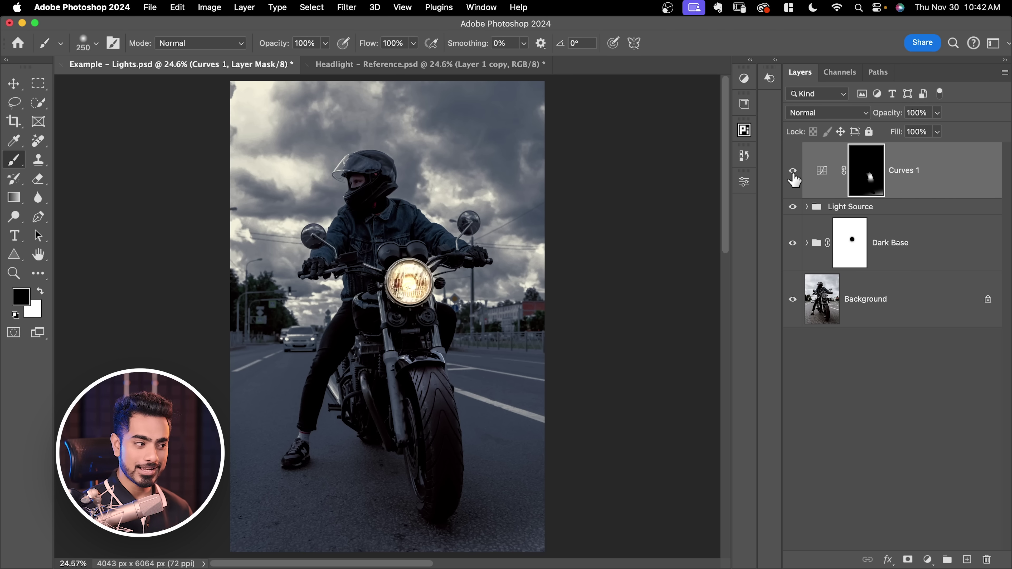
left_click(792, 173)
left_click(792, 171)
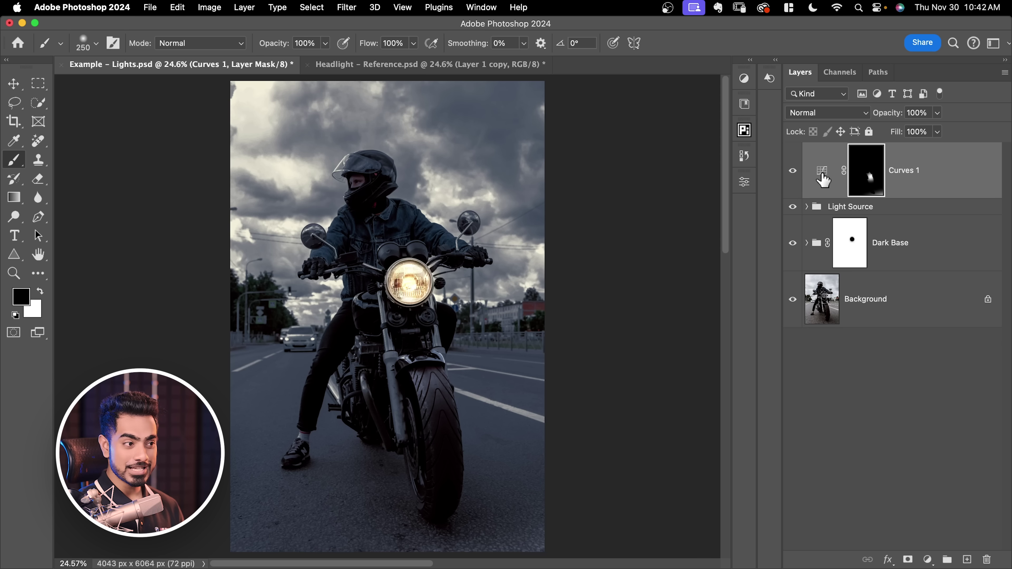
Step: Lower the Blue and Green channel highlights in Curves 1 to warm the light
double_click(824, 182)
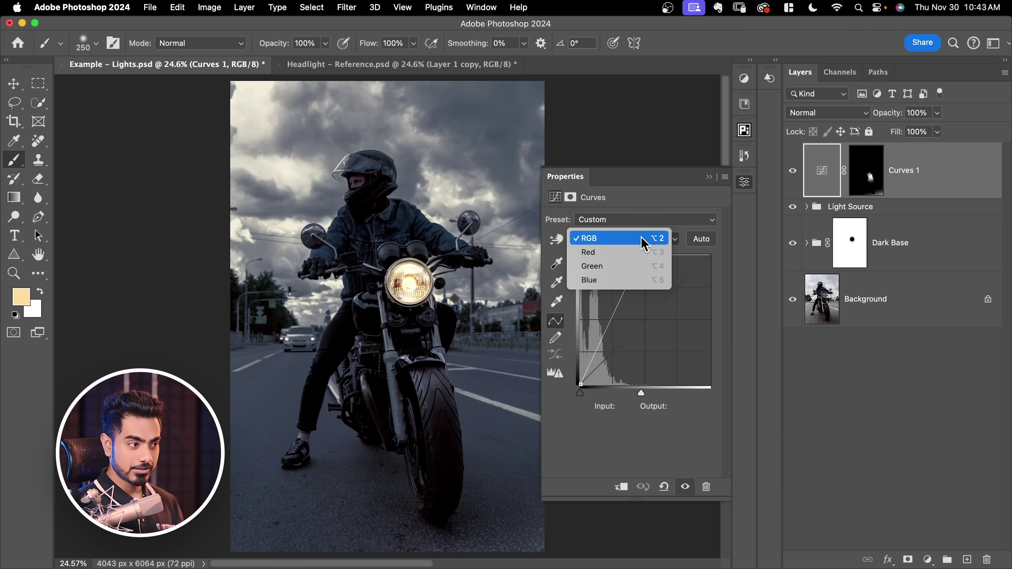
left_click(621, 280)
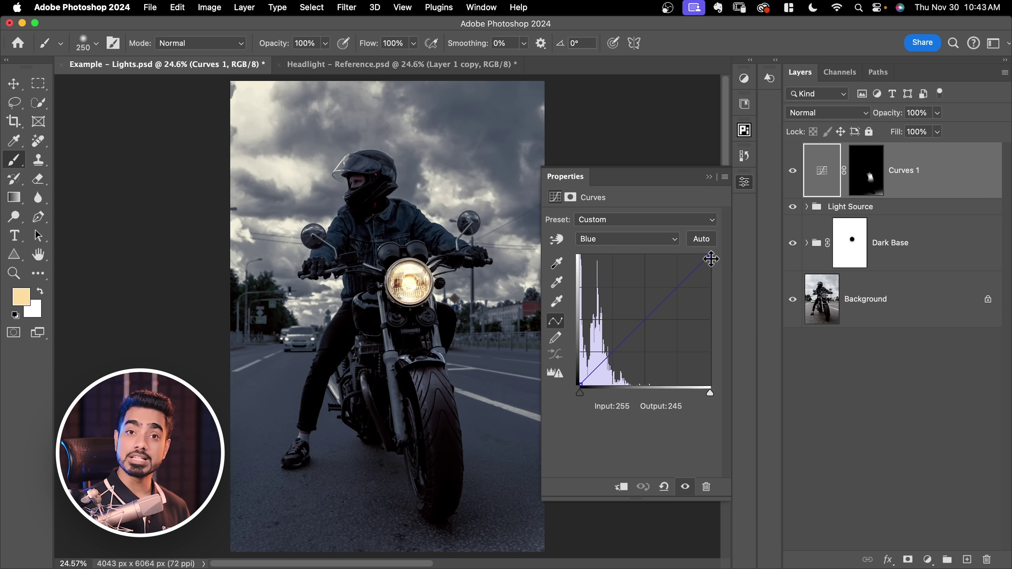
left_click_drag(712, 258, 712, 298)
scroll(474, 378, "up", 5)
left_click(629, 241)
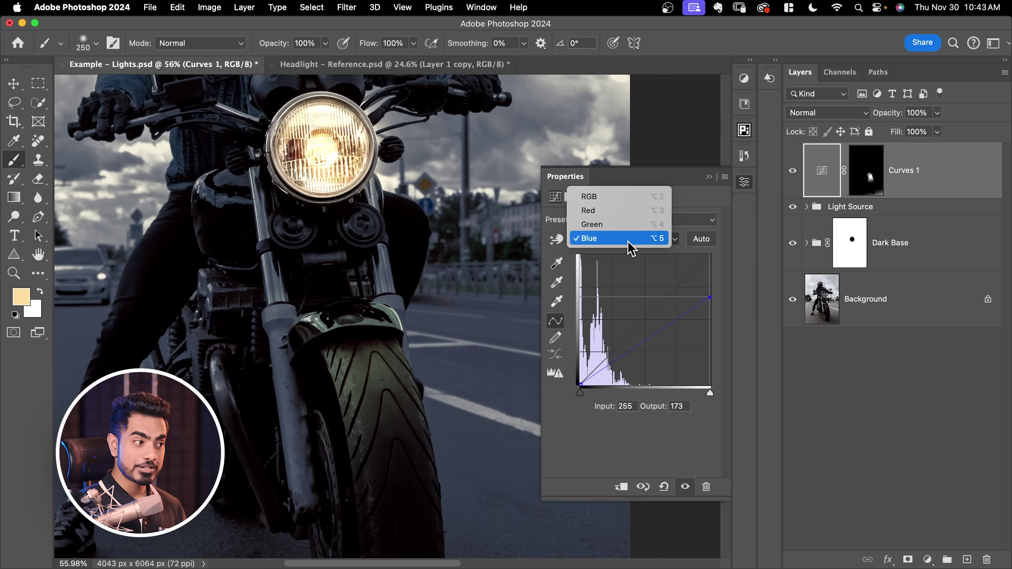
left_click(628, 225)
left_click_drag(708, 257, 714, 272)
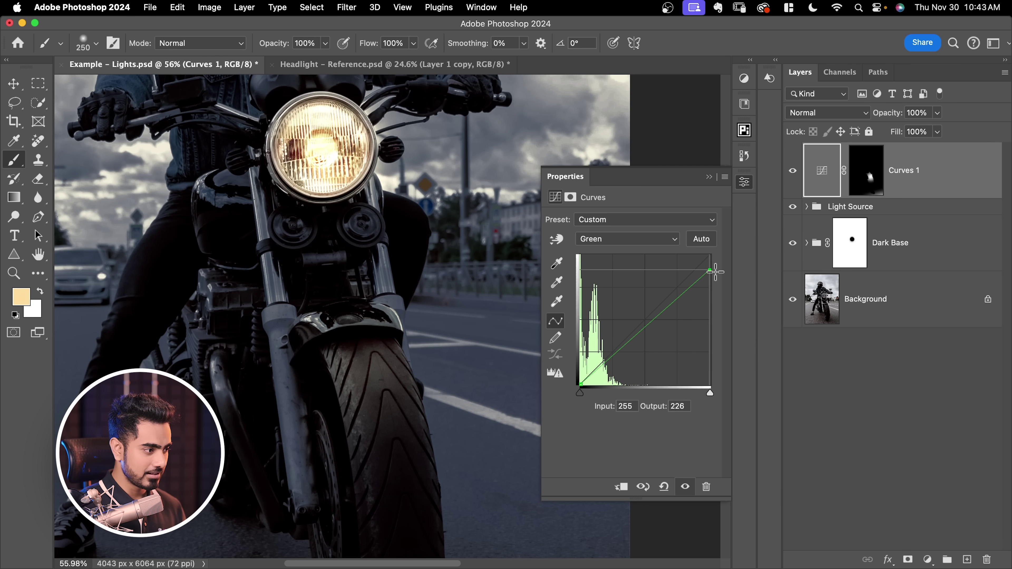
scroll(463, 300, "down", 3)
scroll(433, 284, "down", 2)
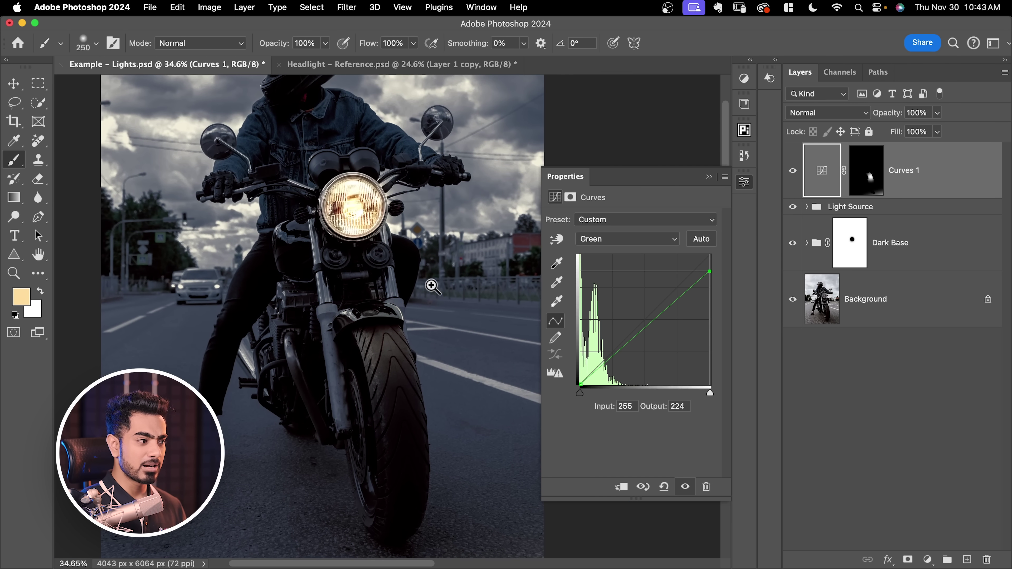
left_click_drag(710, 273, 639, 252)
Step: Fine-tune the Blue highlights to output 168, keeping Green at 214 and RGB at 120
left_click(632, 239)
left_click(633, 210)
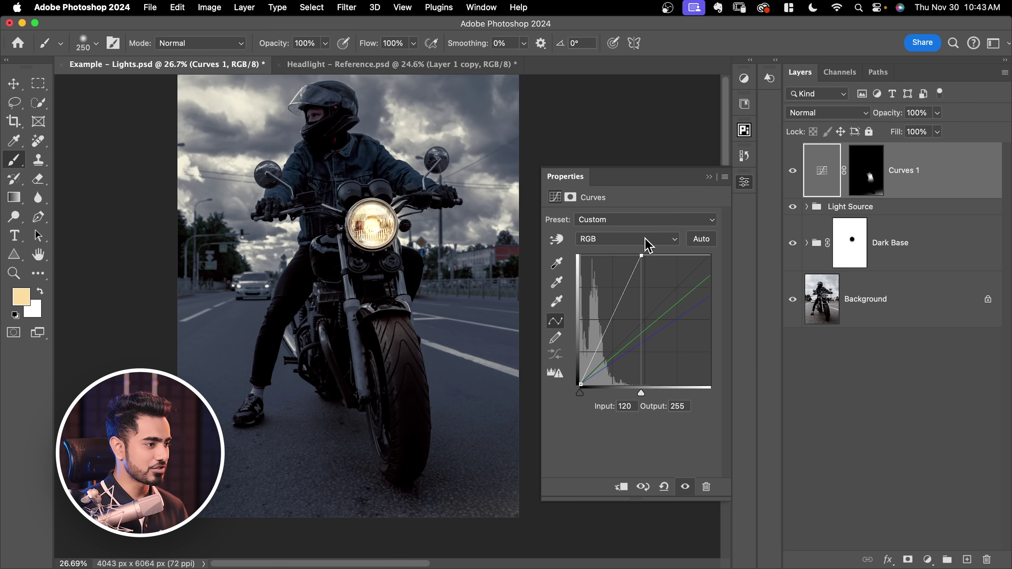
left_click(648, 245)
left_click(639, 283)
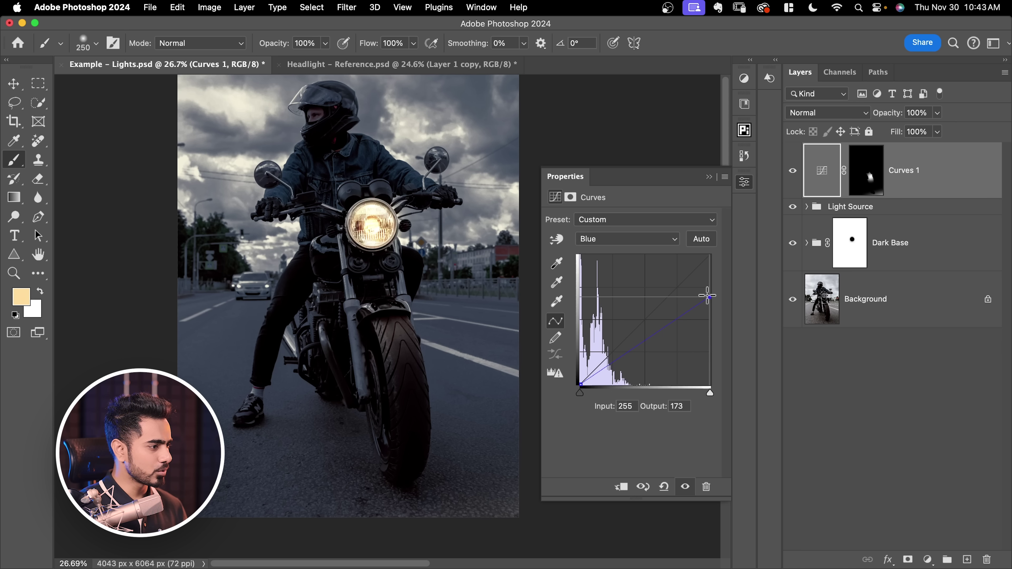
left_click_drag(707, 296, 711, 298)
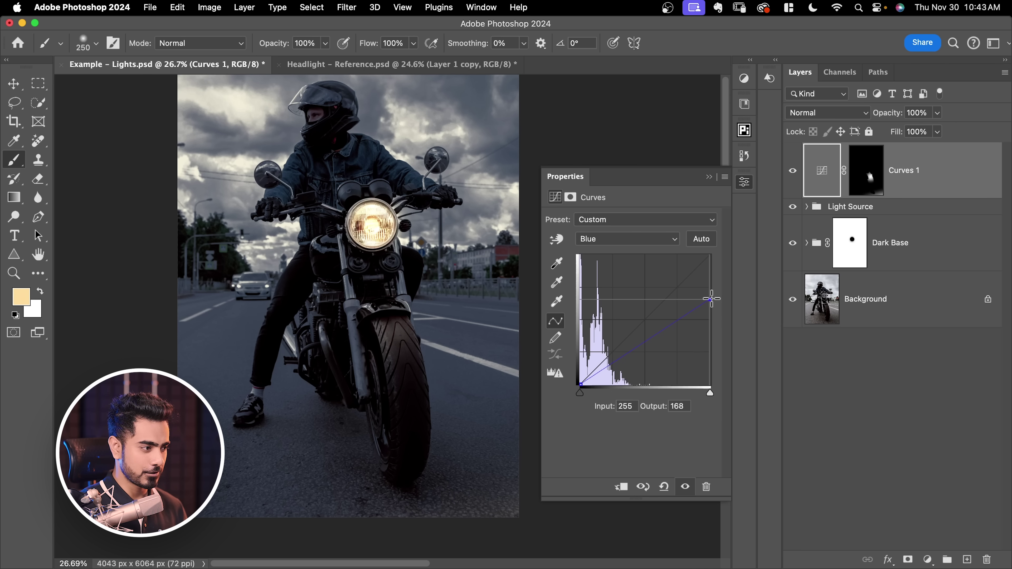
left_click(709, 176)
scroll(490, 418, "down", 3)
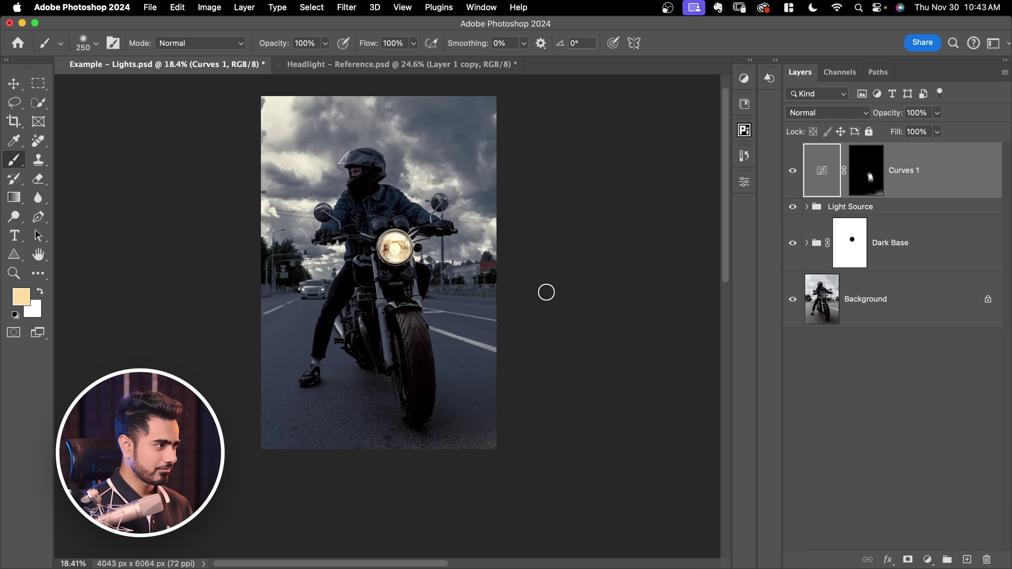
Step: Place and commit the IMG_9132 lens-flare photo at the top, then pick its blend mode
left_click(880, 182)
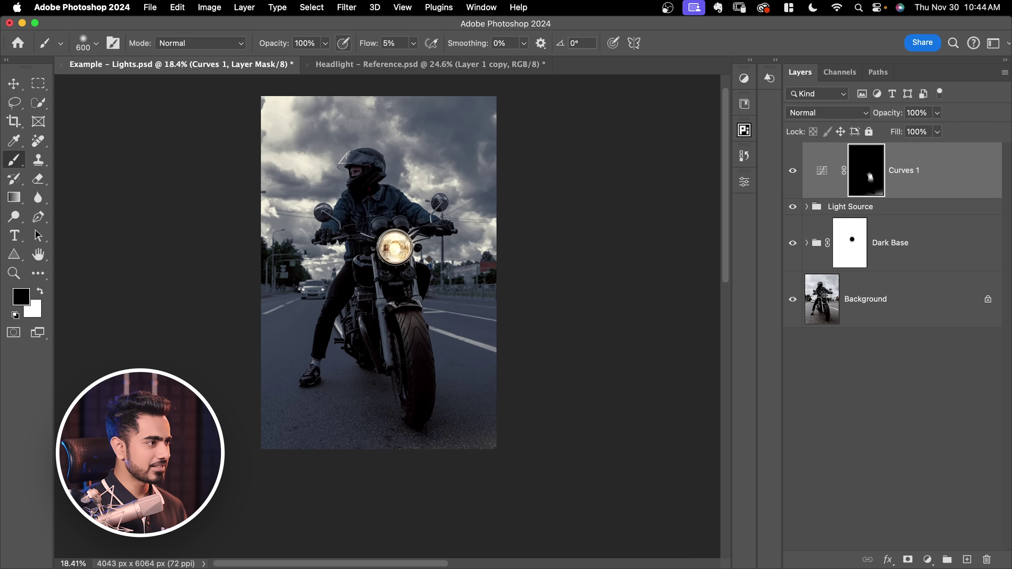
key("bracketright")
key("bracketright")
key("bracketright")
key("bracketright")
key("bracketright")
key("bracketright")
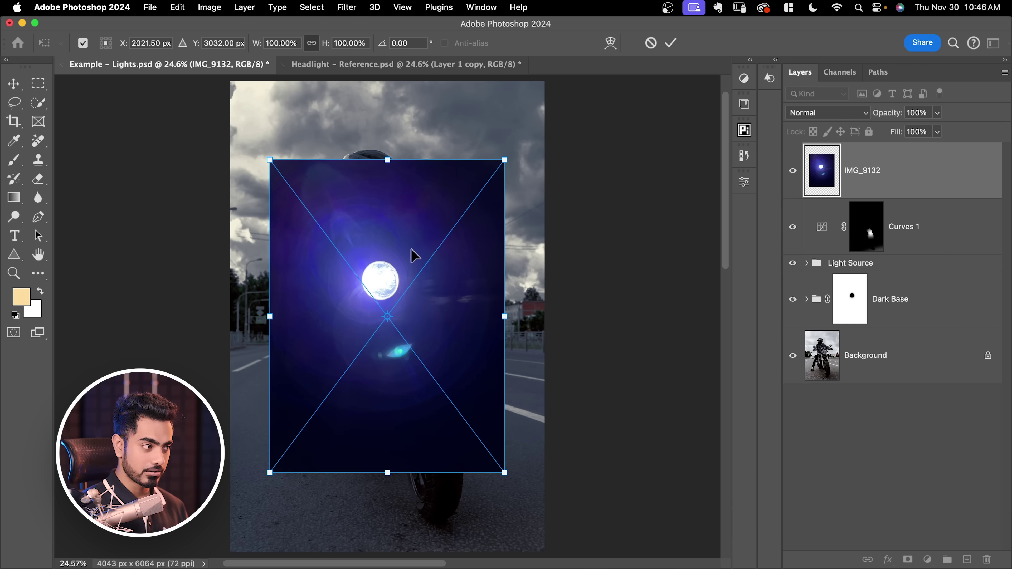
key("Return")
key("b")
left_click(802, 112)
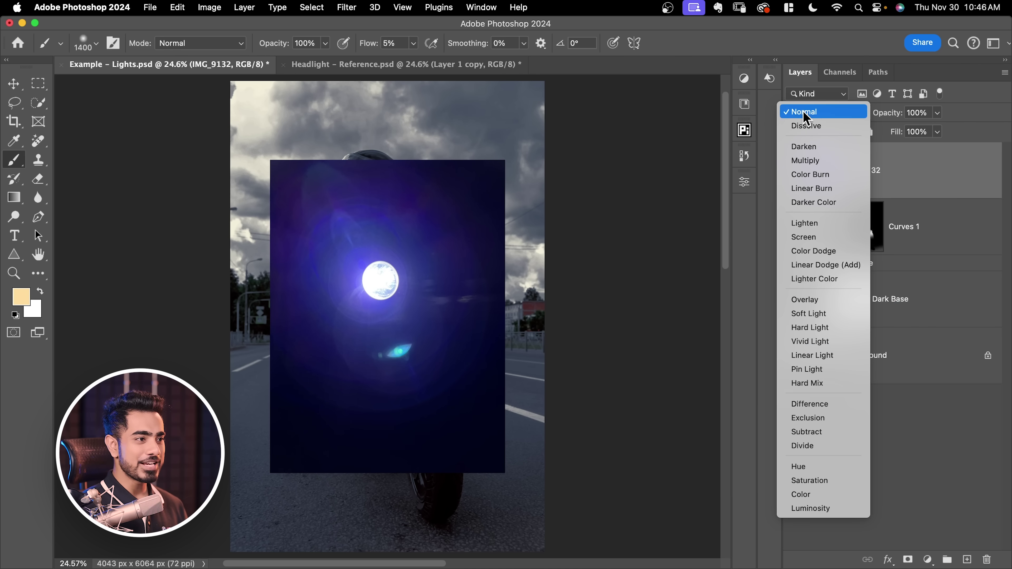
Step: Blend the flare in Screen mode, move it onto the headlight and scale it to about 109%
left_click(804, 237)
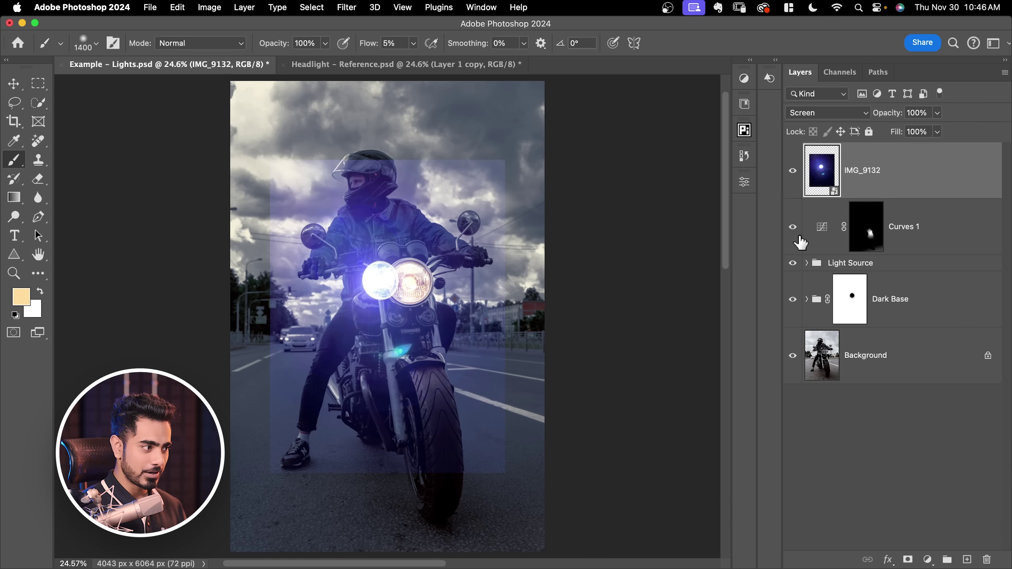
key("super+t")
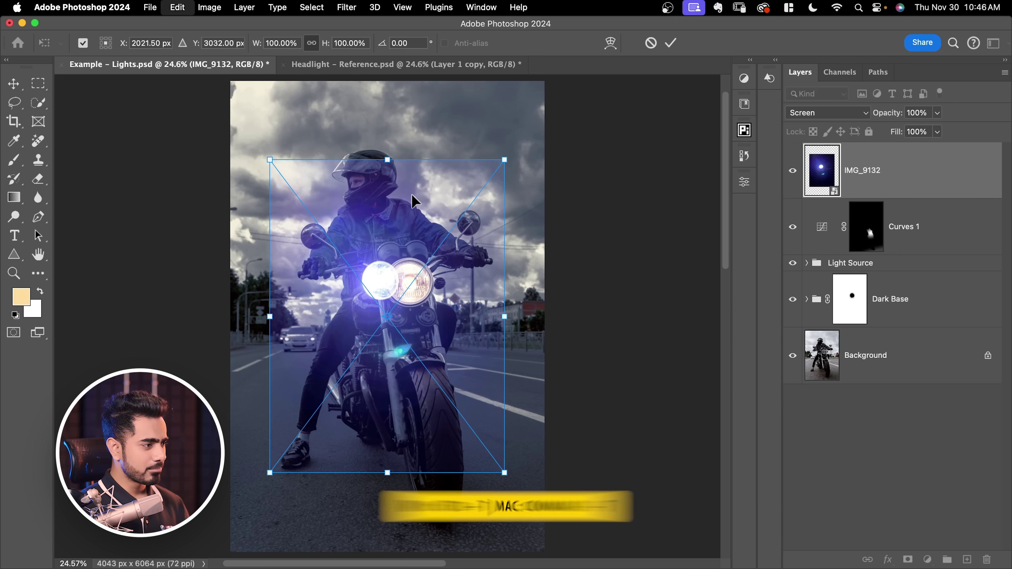
left_click_drag(385, 249, 414, 258)
scroll(417, 265, "up", 5)
scroll(438, 263, "up", 3)
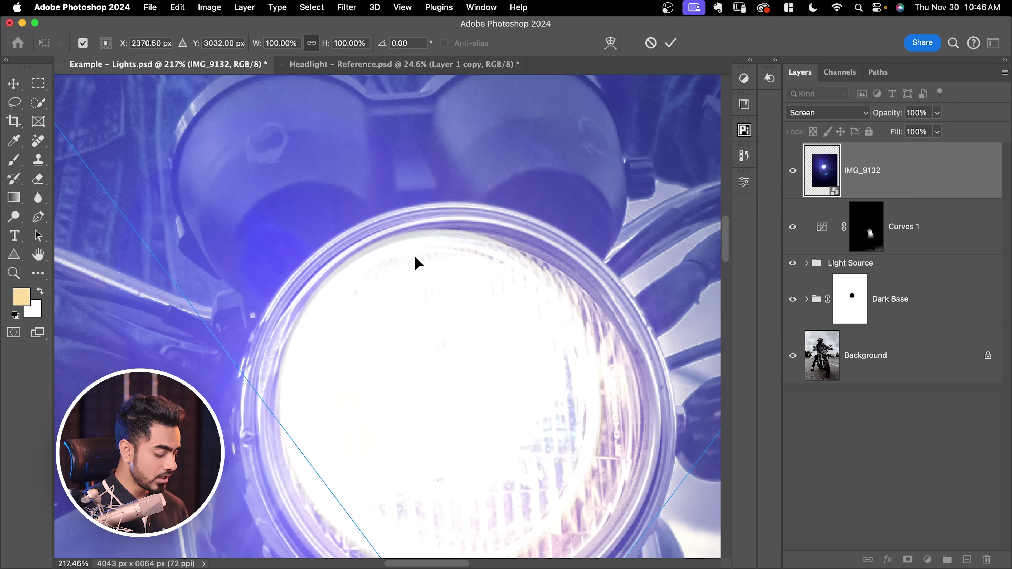
left_click(364, 250, "alt")
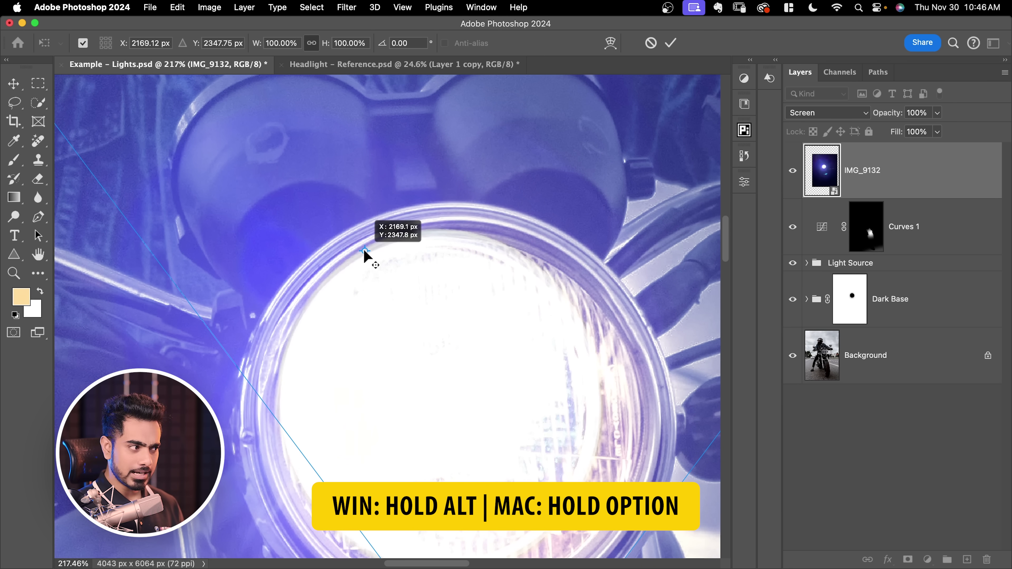
scroll(382, 247, "down", 5)
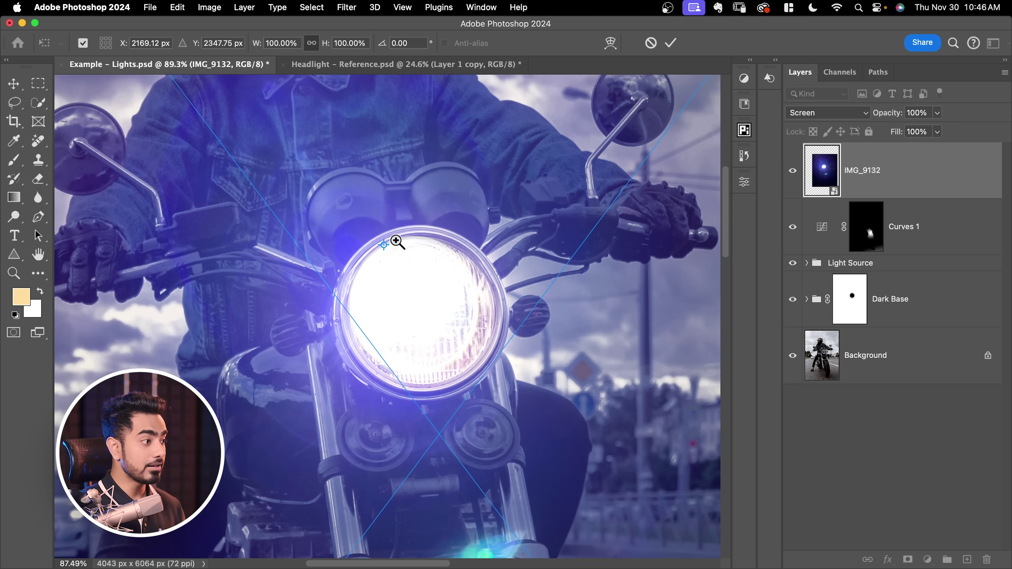
scroll(397, 242, "down", 2)
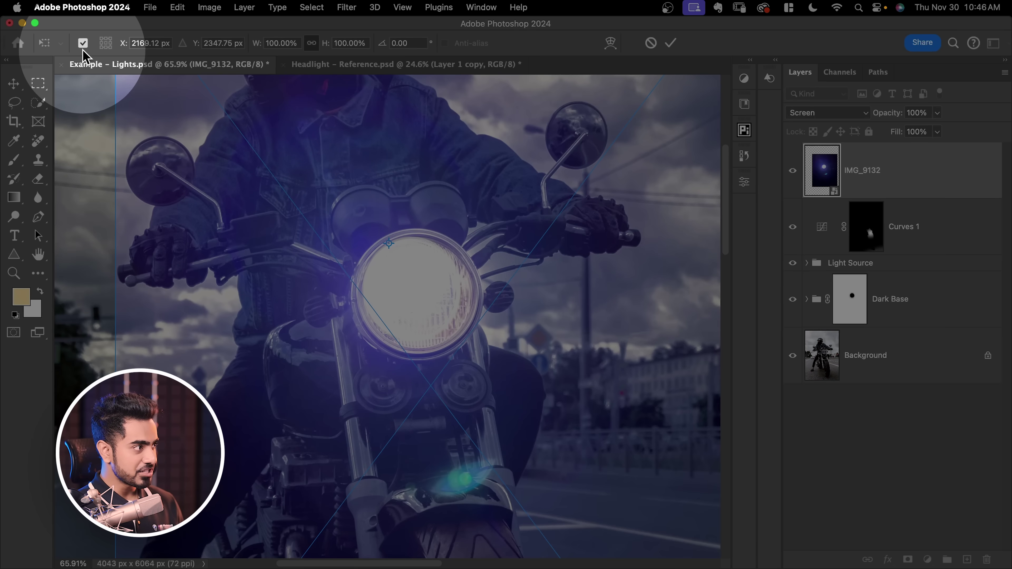
scroll(440, 301, "down", 3)
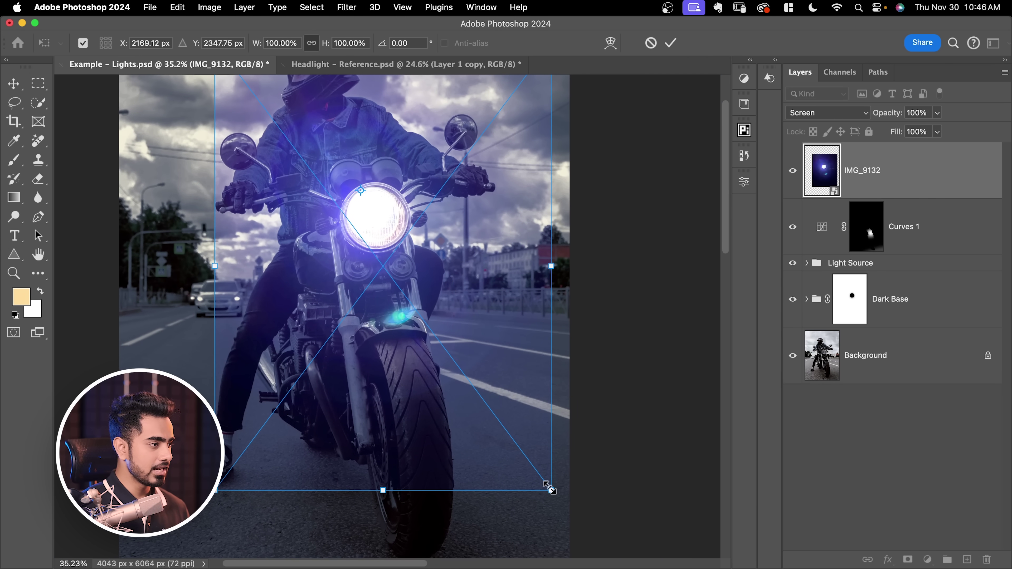
left_click_drag(551, 489, 569, 518)
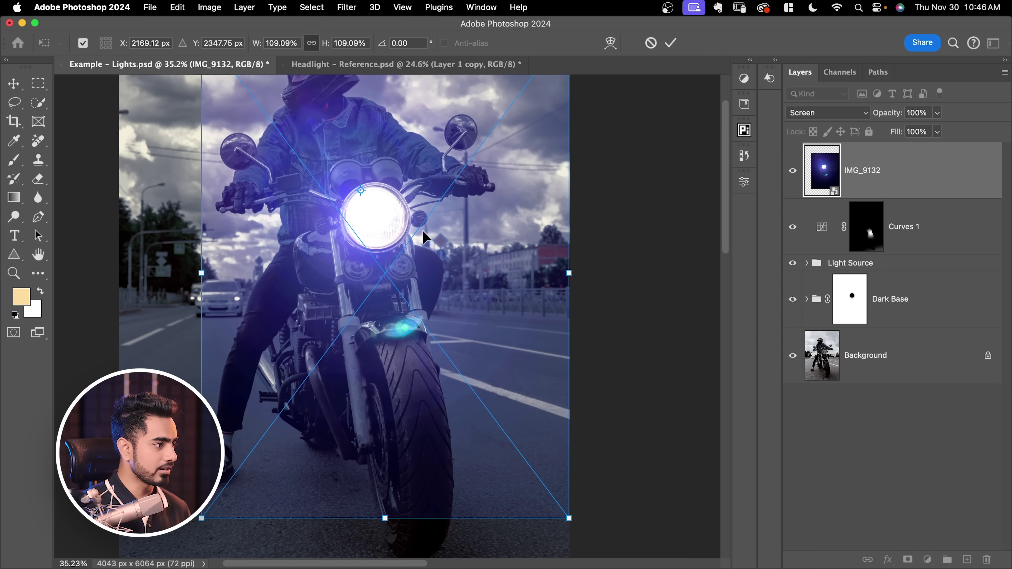
Step: Nudge the flare right, widen it to about 113% by 109%, and apply the transform
scroll(423, 232, "up", 5)
left_click_drag(435, 217, 443, 217)
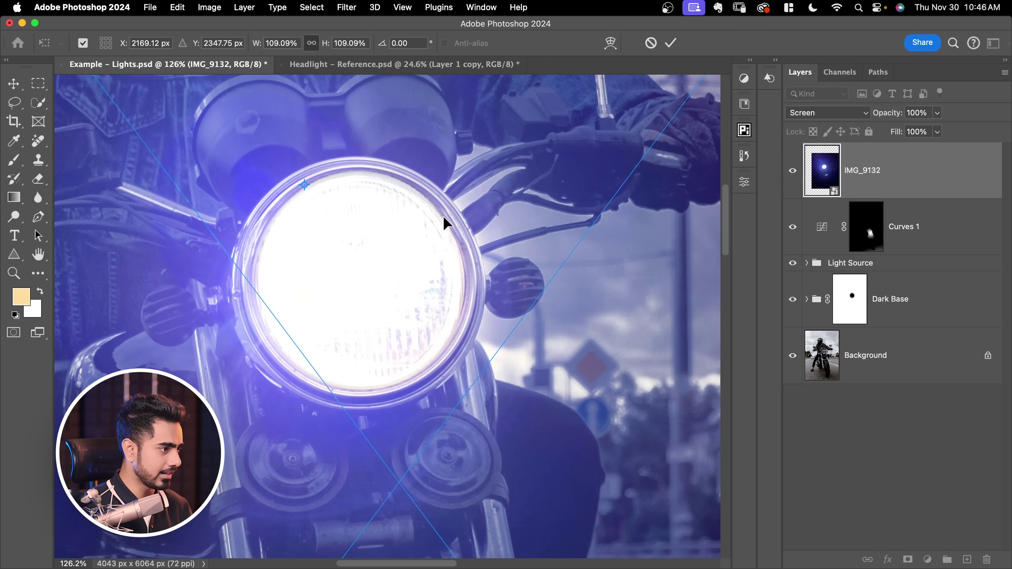
left_click(255, 294, "alt")
scroll(278, 267, "down", 3)
scroll(275, 265, "down", 2)
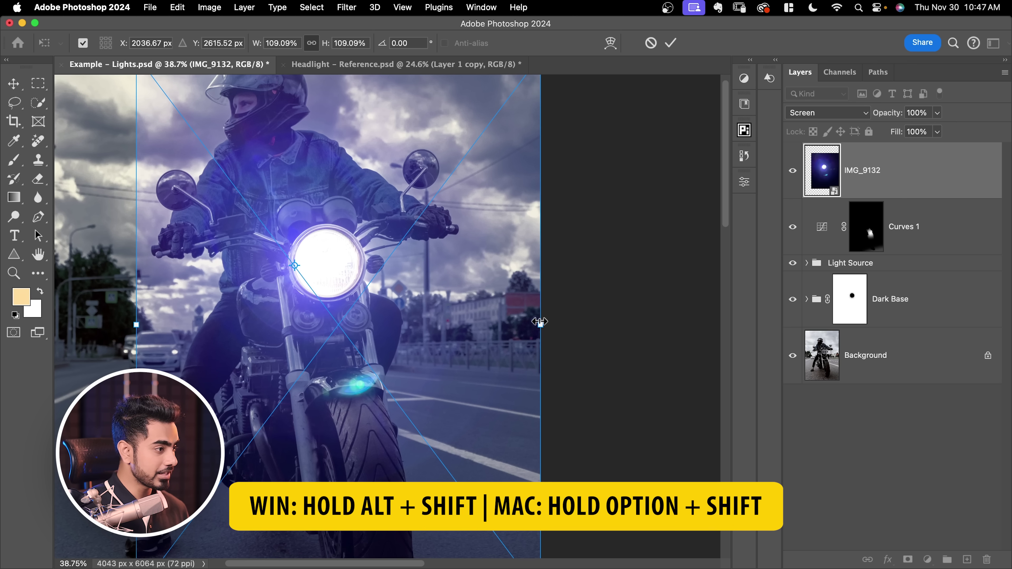
left_click_drag(541, 324, 546, 324)
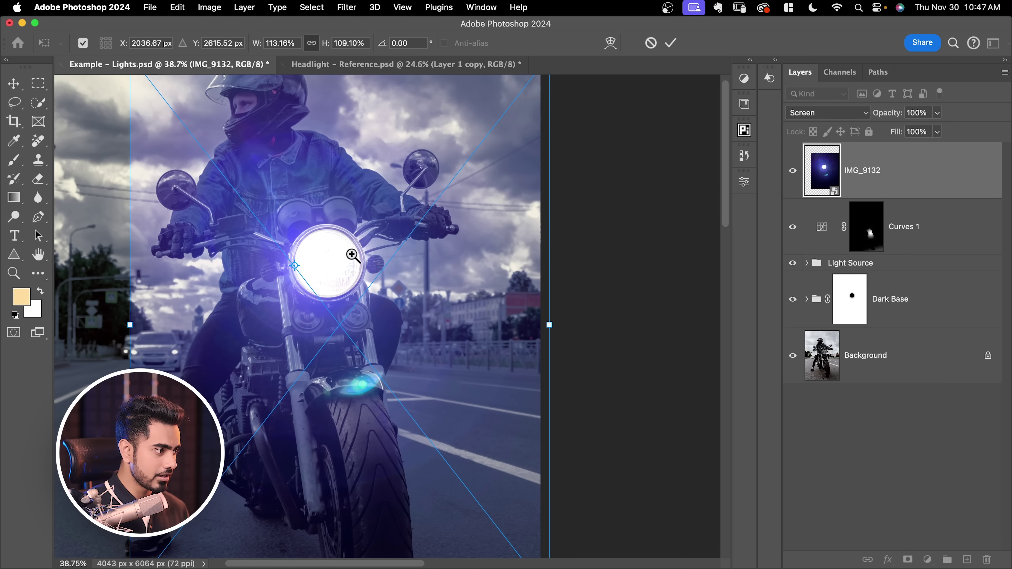
left_click_drag(352, 255, 359, 261)
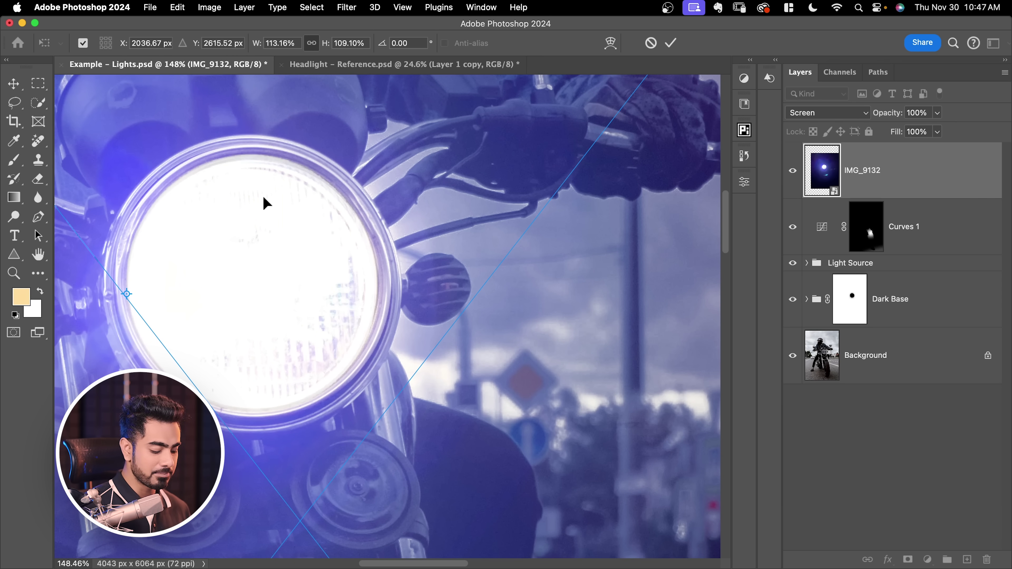
key("Return")
key("b")
key("super+0")
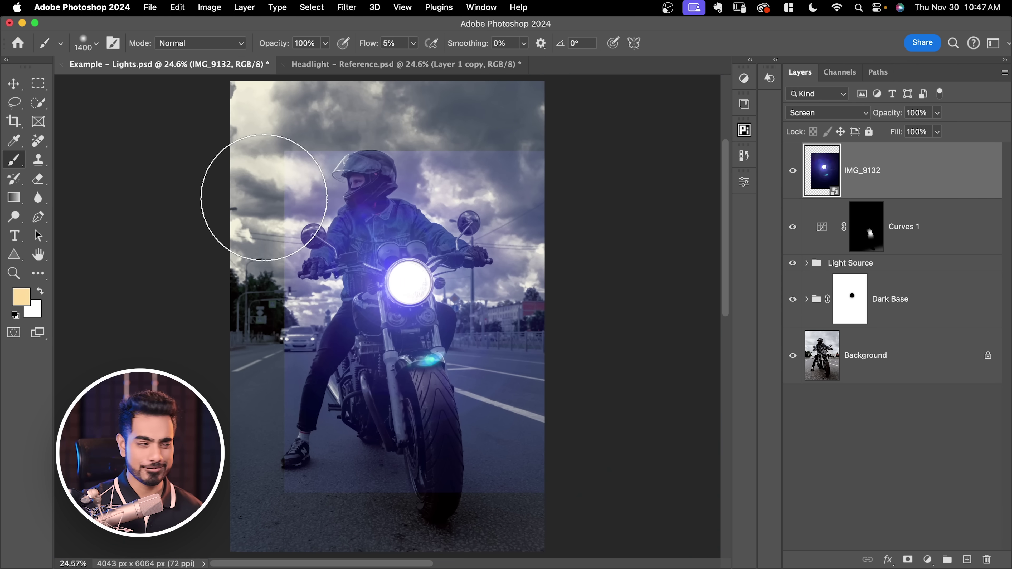
Step: Lower the flare layer to 74% opacity and add a layer mask with black as the colour
left_click_drag(881, 114, 870, 118)
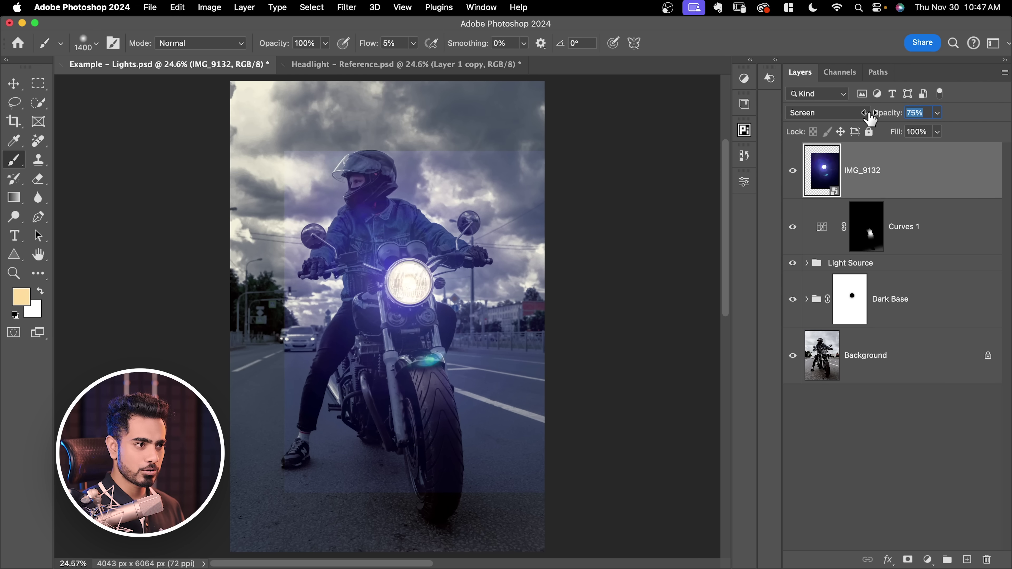
left_click_drag(374, 266, 402, 273)
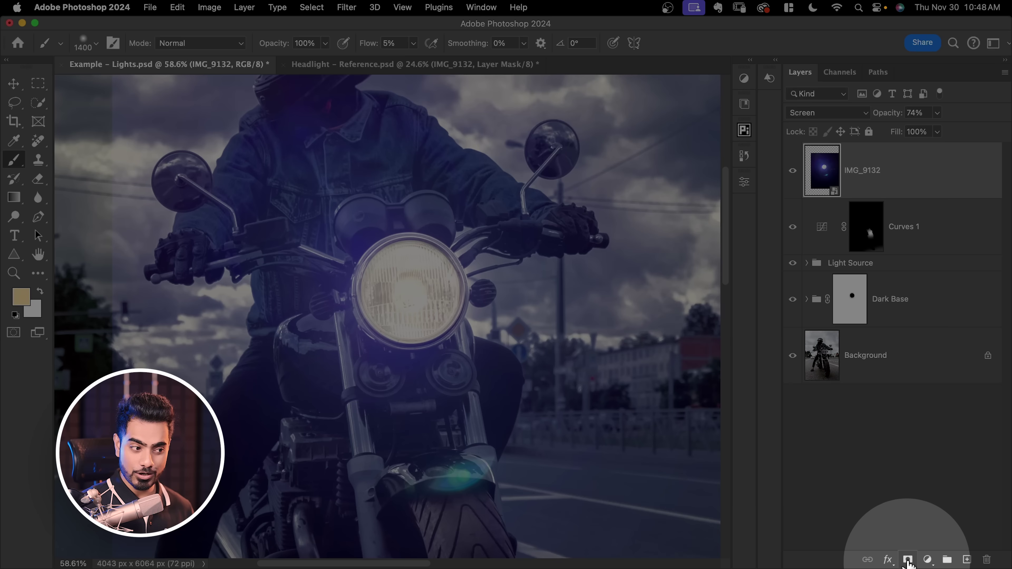
key("d")
left_click(908, 560)
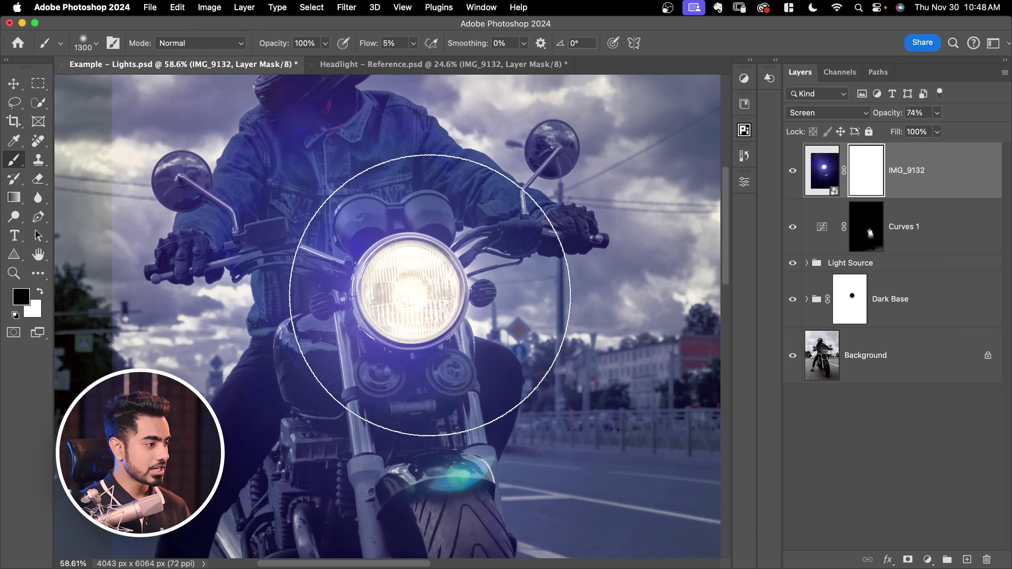
Step: Paint black with a small brush at 100% flow to mask the glow off the headlight
key("bracketleft")
key("bracketleft")
key("bracketleft")
key("bracketleft")
key("bracketleft")
key("bracketleft")
key("bracketleft")
key("bracketleft")
key("bracketleft")
key("bracketleft")
key("bracketleft")
key("bracketleft")
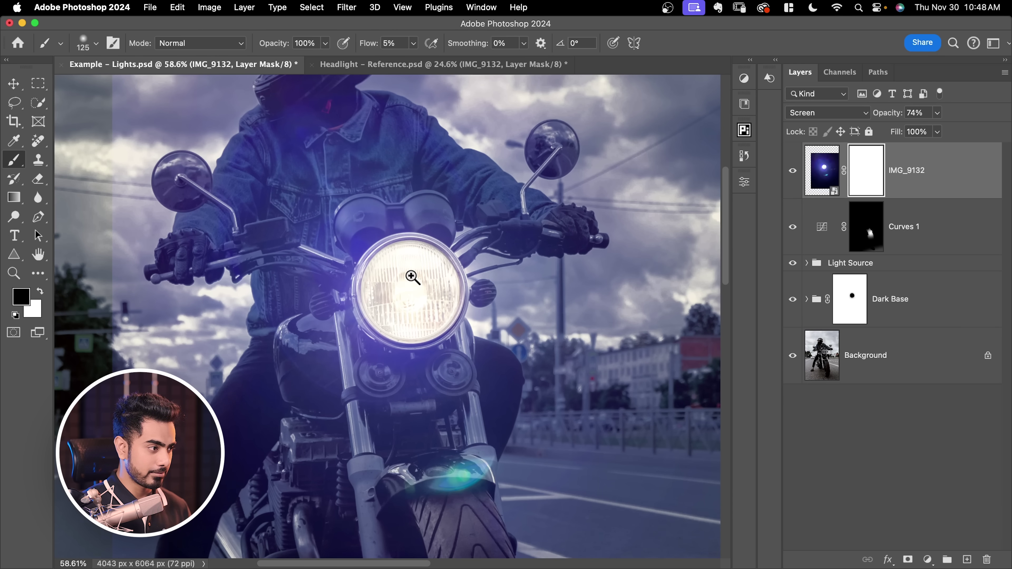
scroll(408, 273, "up", 4)
key("bracketleft")
key("bracketleft")
left_click_drag(374, 291, 382, 298)
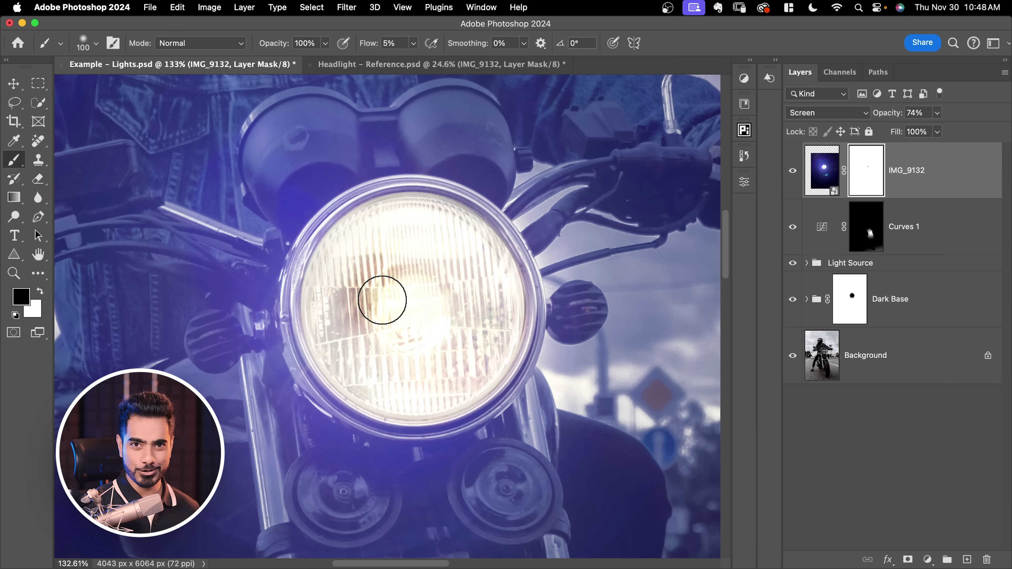
left_click_drag(374, 50, 621, 41)
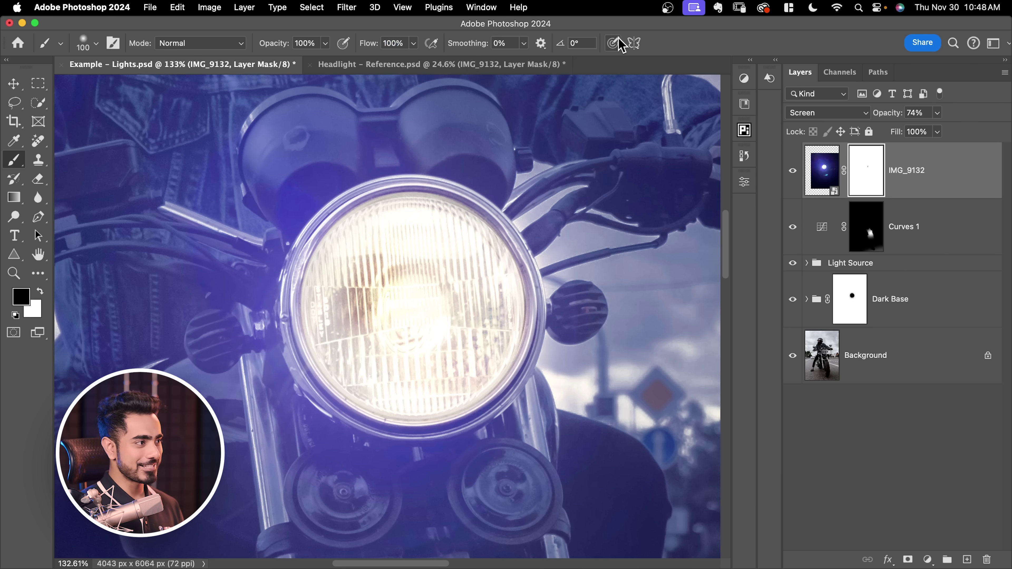
mouse_move(403, 295)
left_mouse_down()
mouse_move(374, 266)
mouse_move(340, 258)
mouse_move(344, 362)
mouse_move(489, 360)
mouse_move(430, 214)
mouse_move(418, 361)
left_mouse_up()
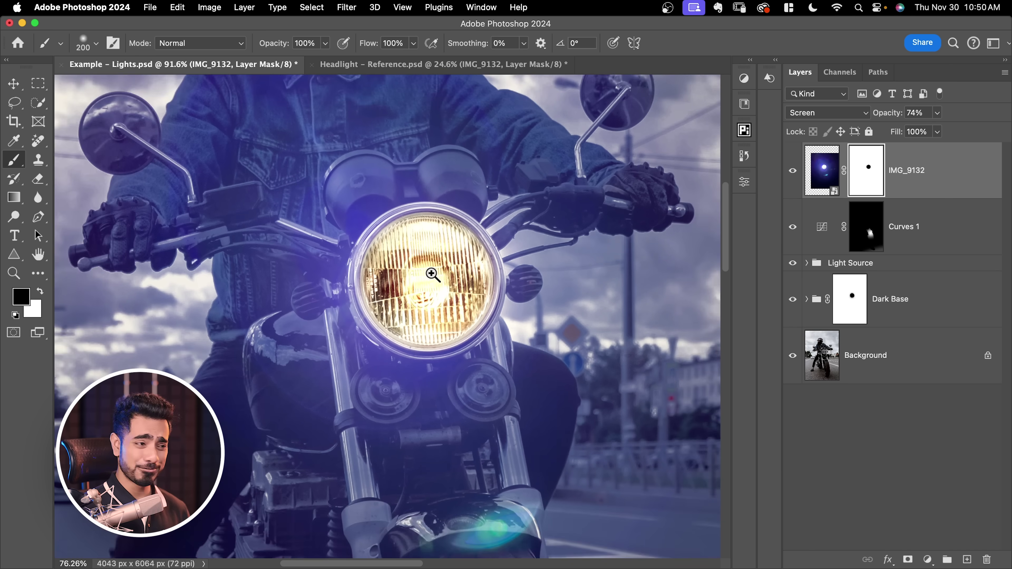
scroll(423, 282, "down", 3)
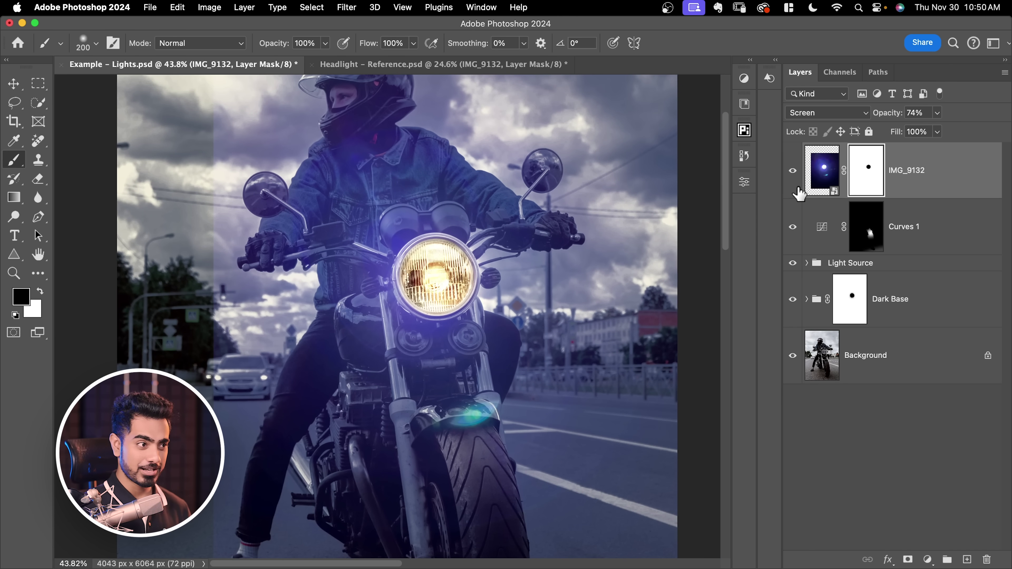
Step: Set the IMG_9132 layer mask's Density to 22% in the Properties panel
left_click(744, 184)
left_click(745, 184)
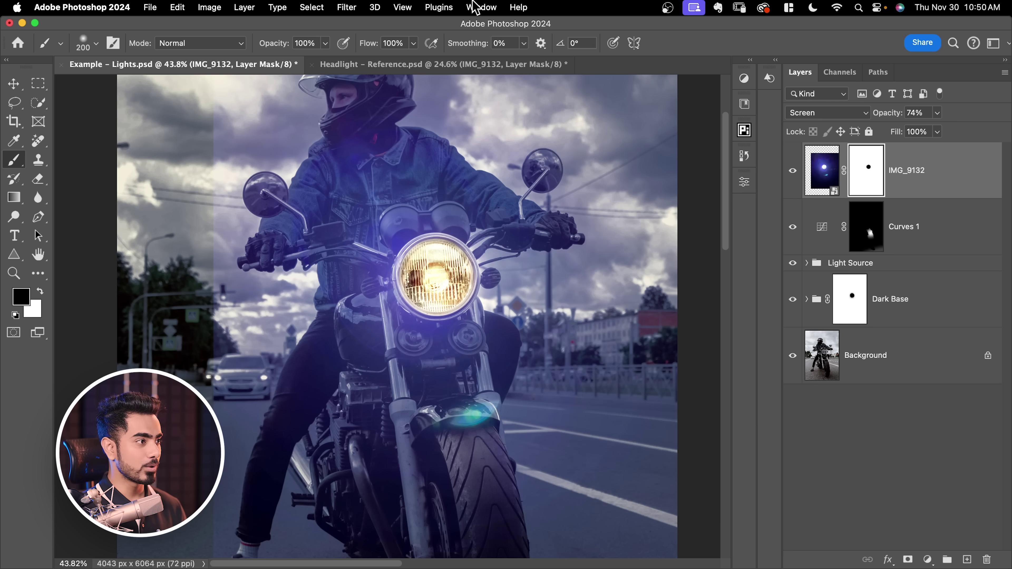
left_click(478, 7)
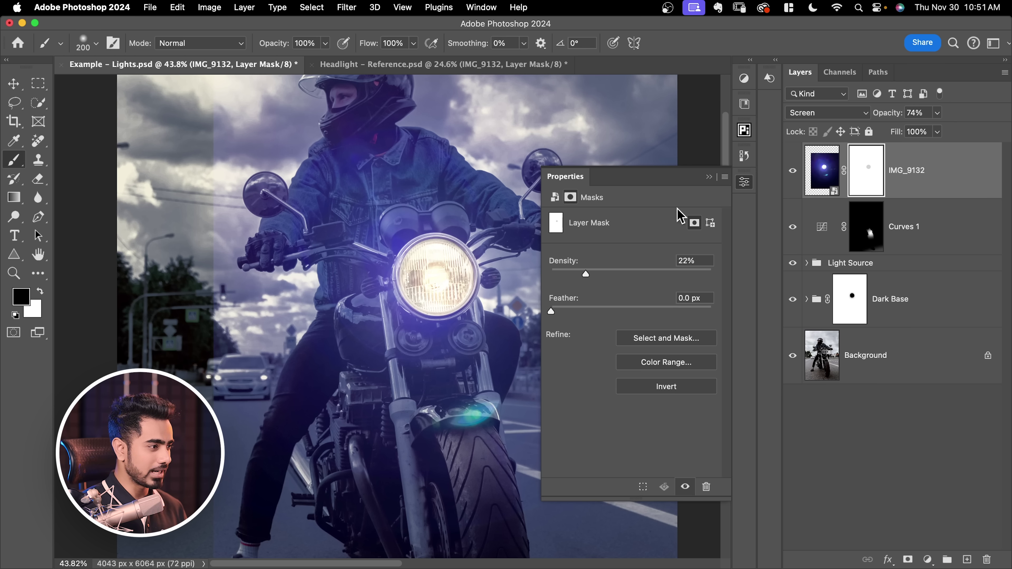
left_click(710, 177)
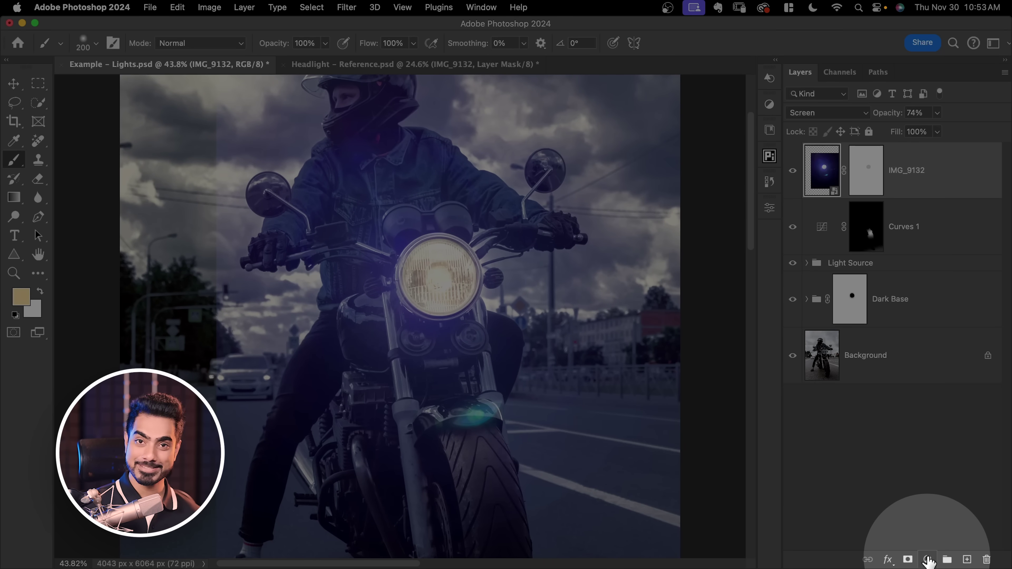
Step: Add a Hue/Saturation layer clipped to the flare, colorized at Hue 41, Saturation 16
left_click(927, 559)
left_click(953, 439)
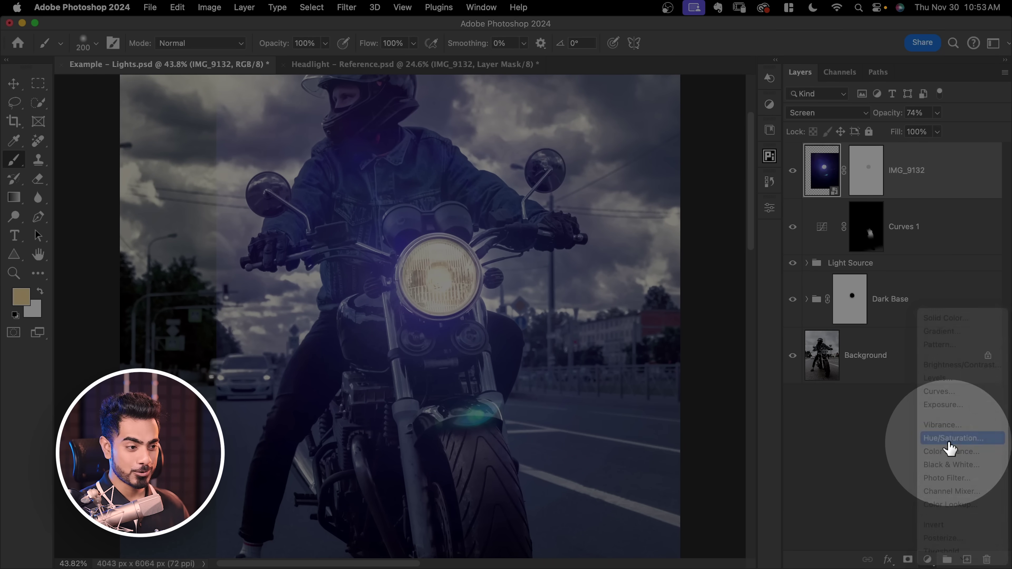
mouse_move(657, 298)
left_mouse_down()
mouse_move(682, 303)
mouse_move(655, 309)
left_mouse_up()
left_click(689, 513)
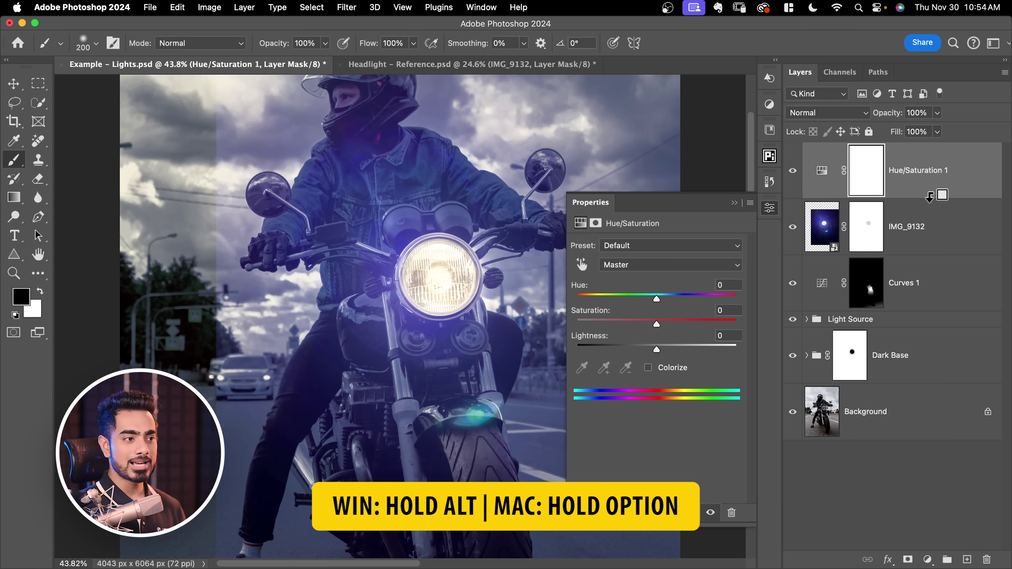
left_click(927, 195, "alt")
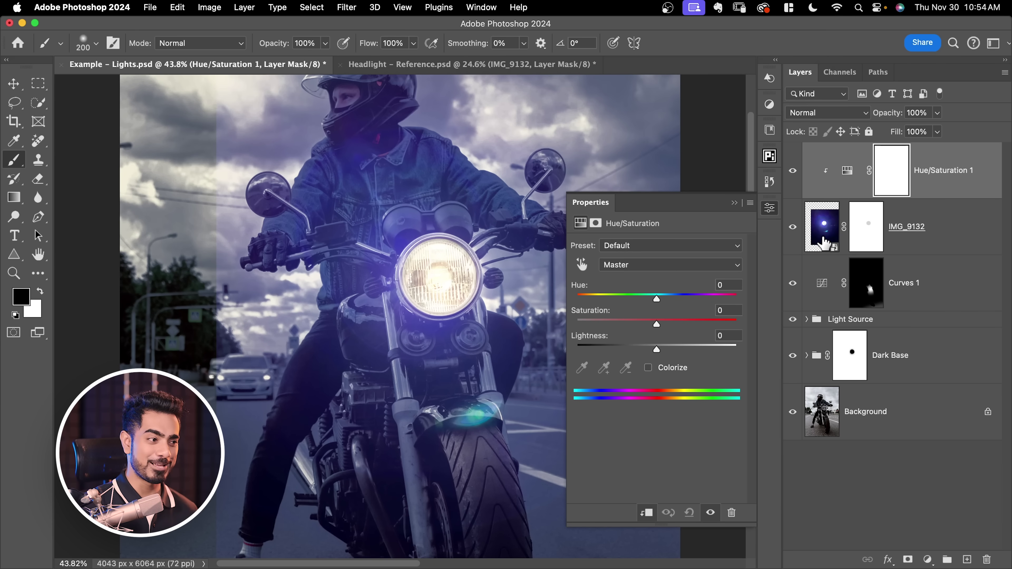
left_click(648, 367)
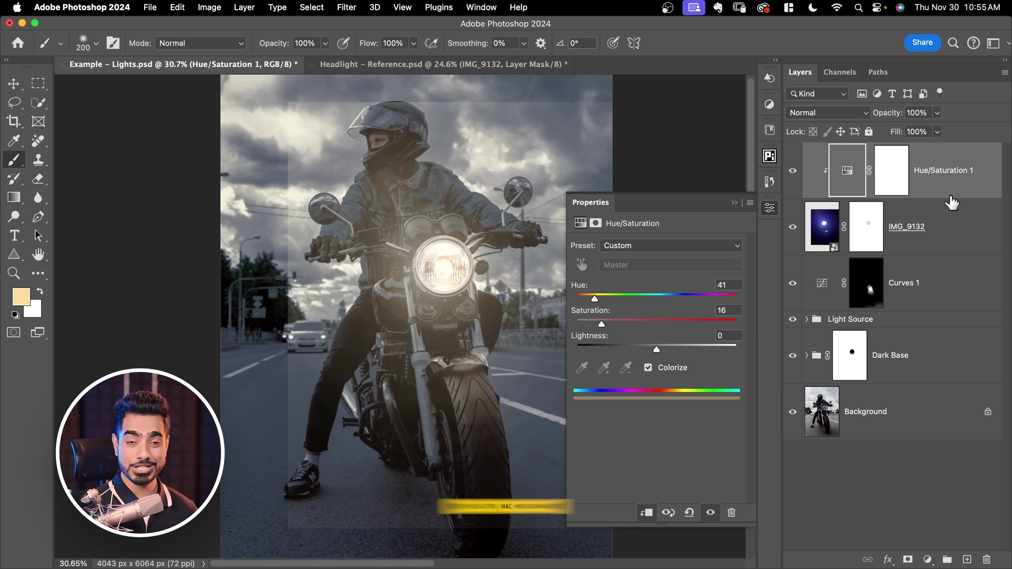
Step: Group the flare with its tint as Group 1 and mask its edges with a 1300 px black brush
left_click(952, 239, "super")
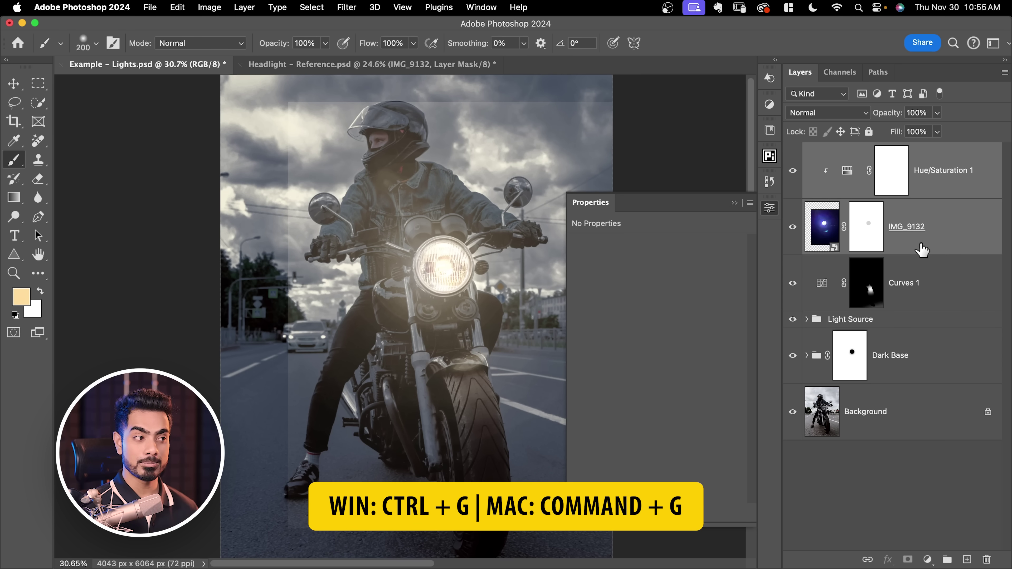
key("super+g")
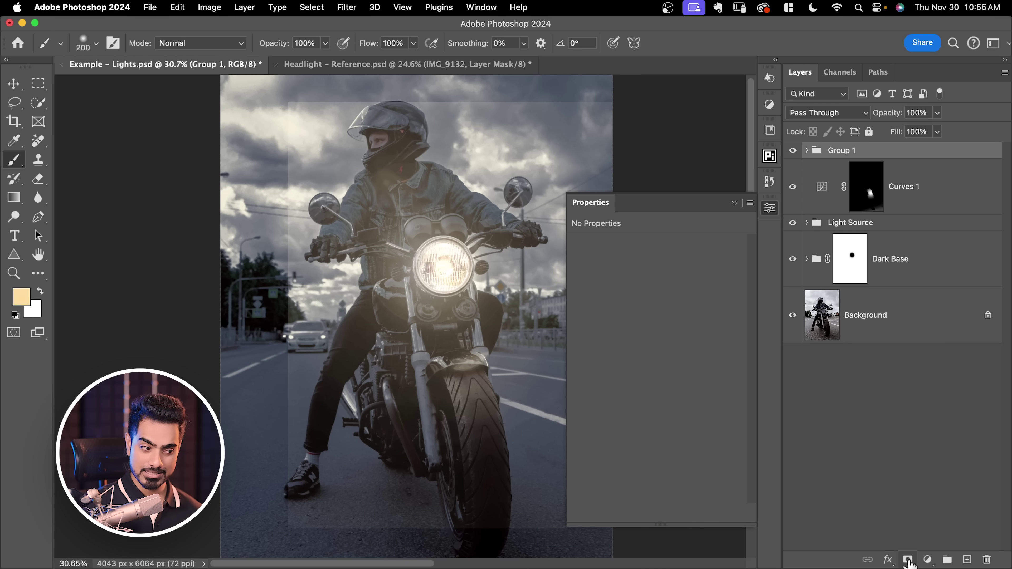
left_click(908, 560)
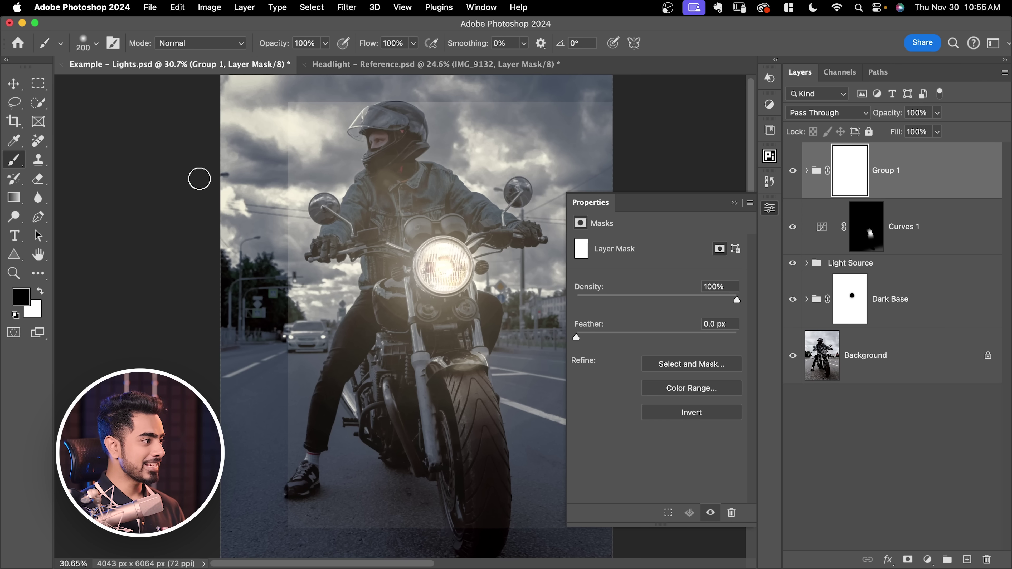
key("bracketright")
key("bracketright")
key("bracketright")
key("bracketright")
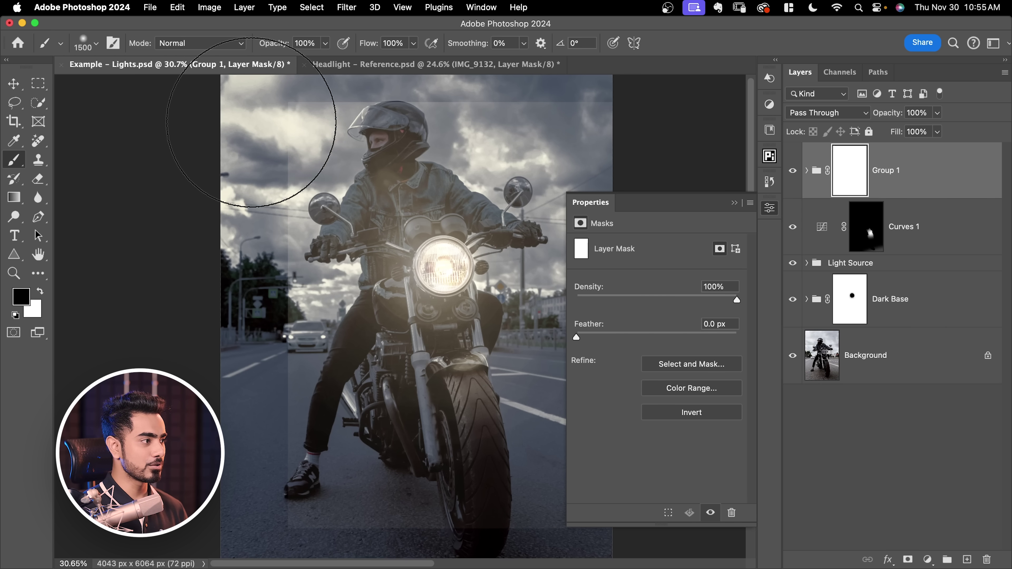
mouse_move(259, 158)
left_mouse_down()
mouse_move(226, 485)
mouse_move(538, 530)
mouse_move(562, 94)
mouse_move(542, 31)
left_mouse_up()
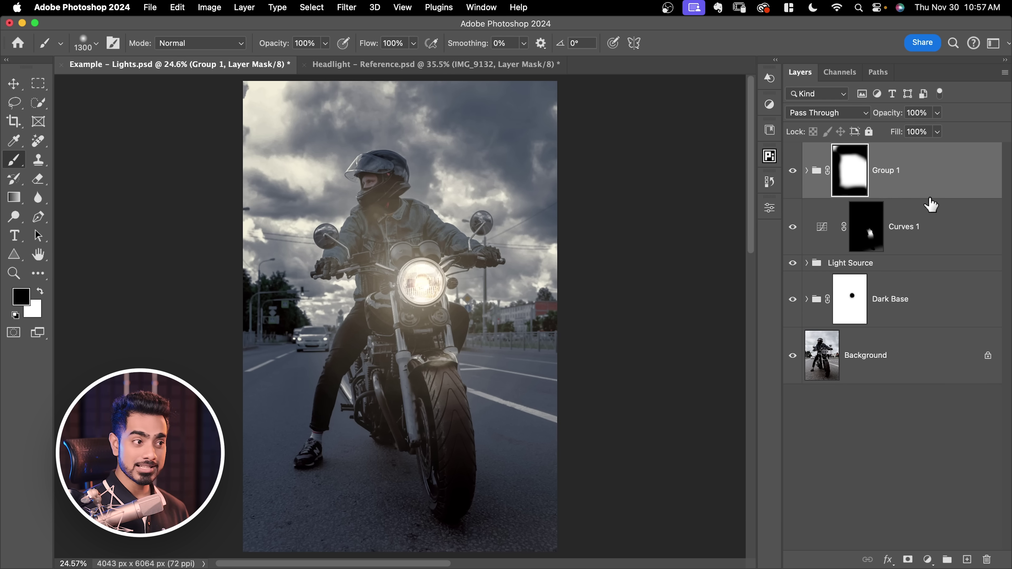
Step: Group Curves 1 with Group 1 and name the new folder 'Light Effects'
left_click(932, 218, "super")
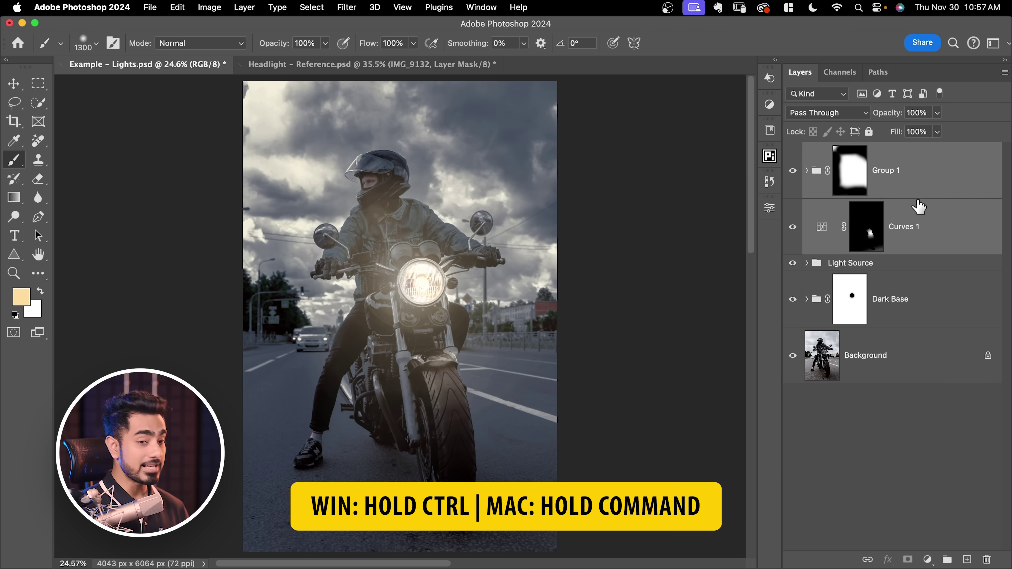
key("super+g")
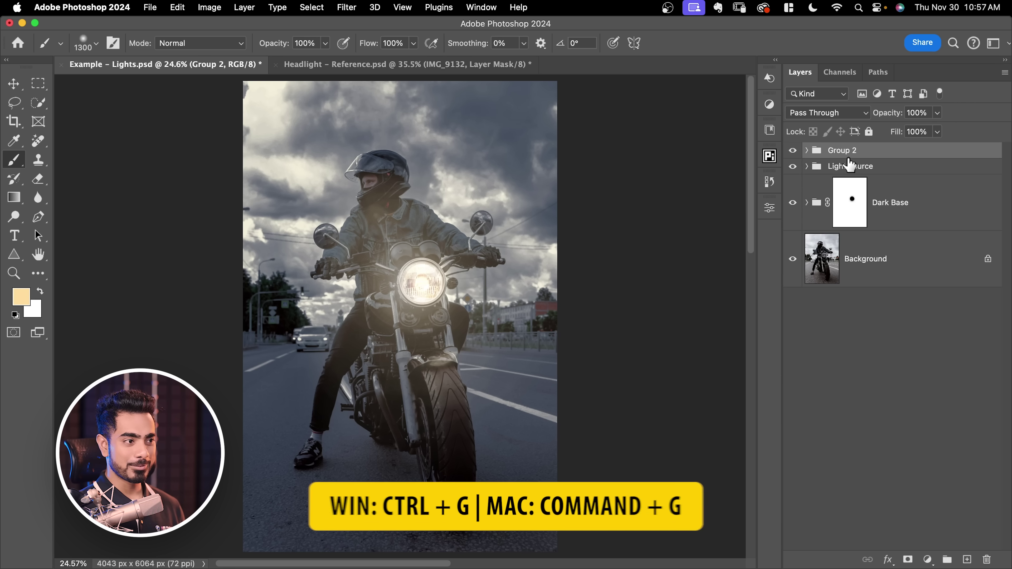
type("Li")
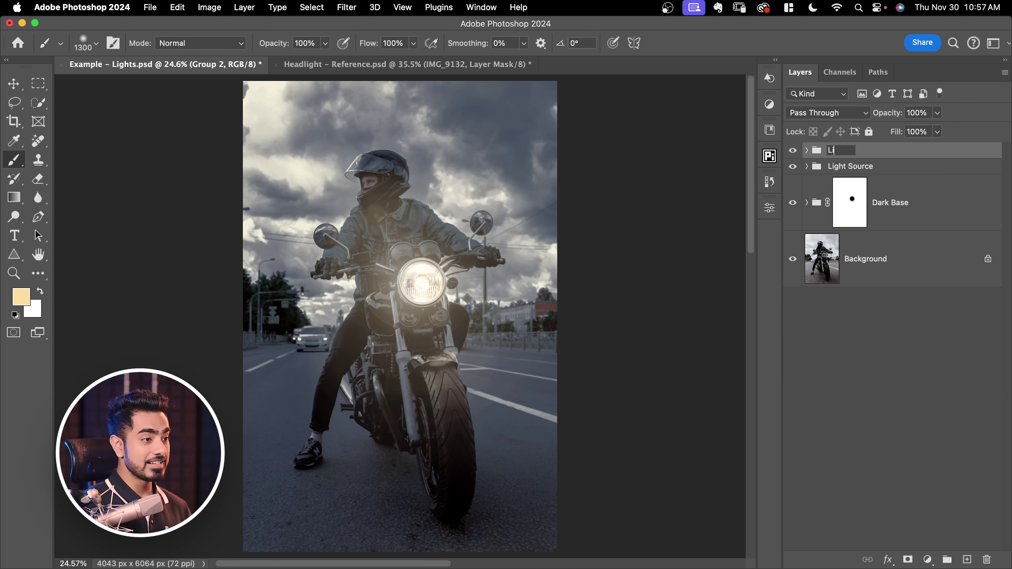
type("ght Effects")
key("Return")
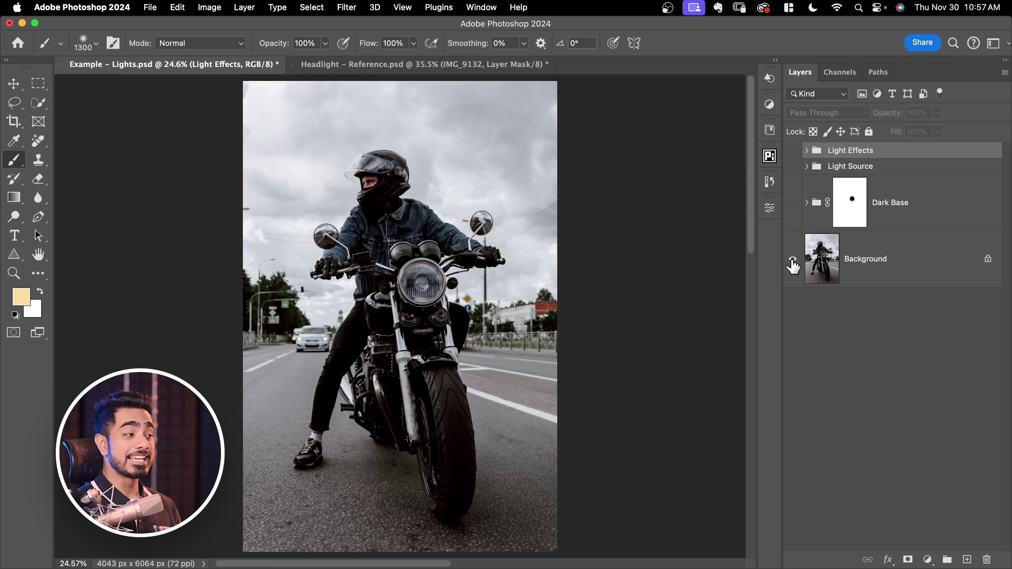
Step: Turn the effect layers' visibility back on to reveal the night scene
left_click(792, 262, "alt")
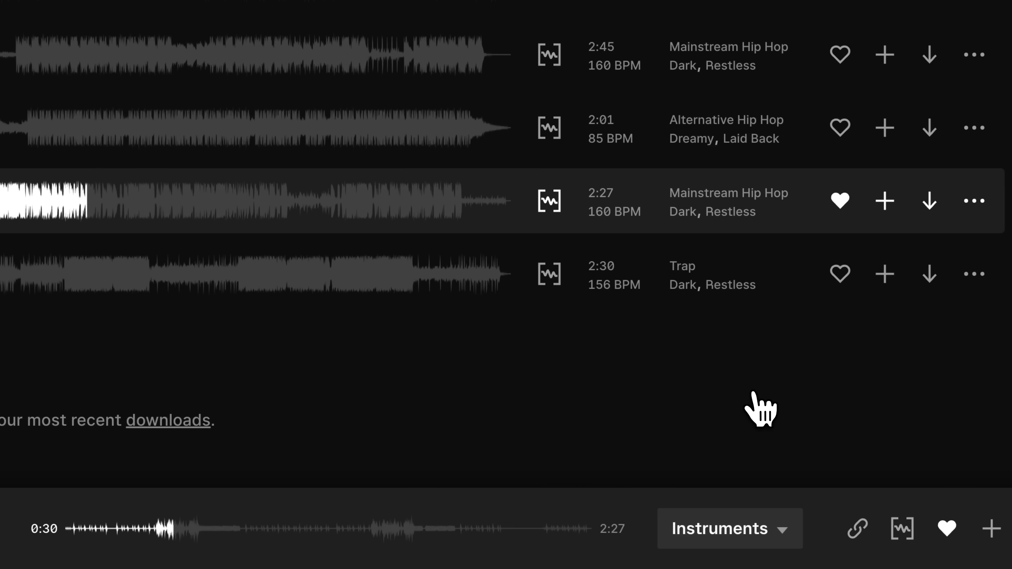
Step: Play only the Drums stem, then load Skateboarding.mp4 and run Soundmatch for matching tracks
left_click(770, 522)
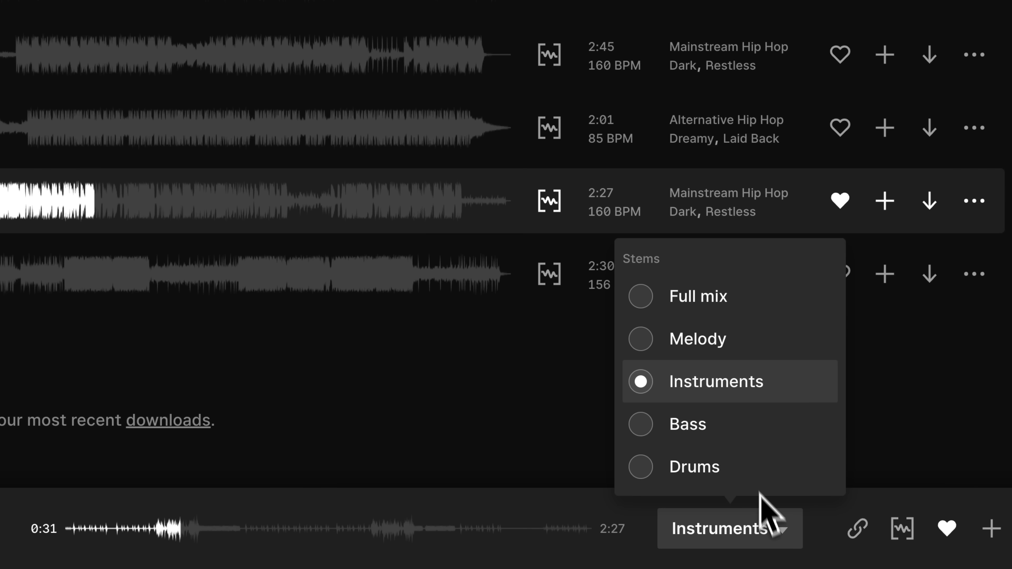
left_click(756, 473)
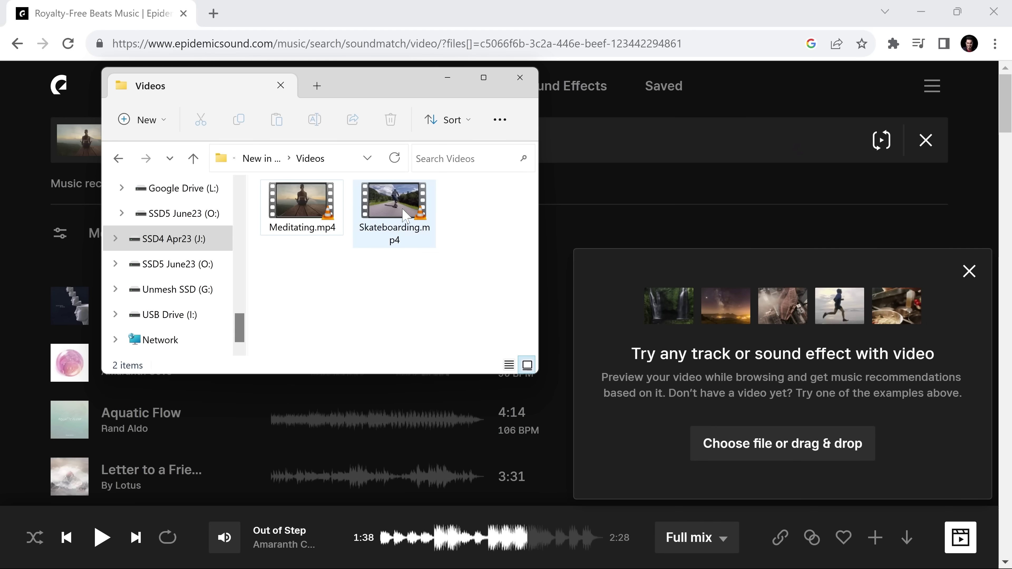
left_click_drag(395, 215, 708, 343)
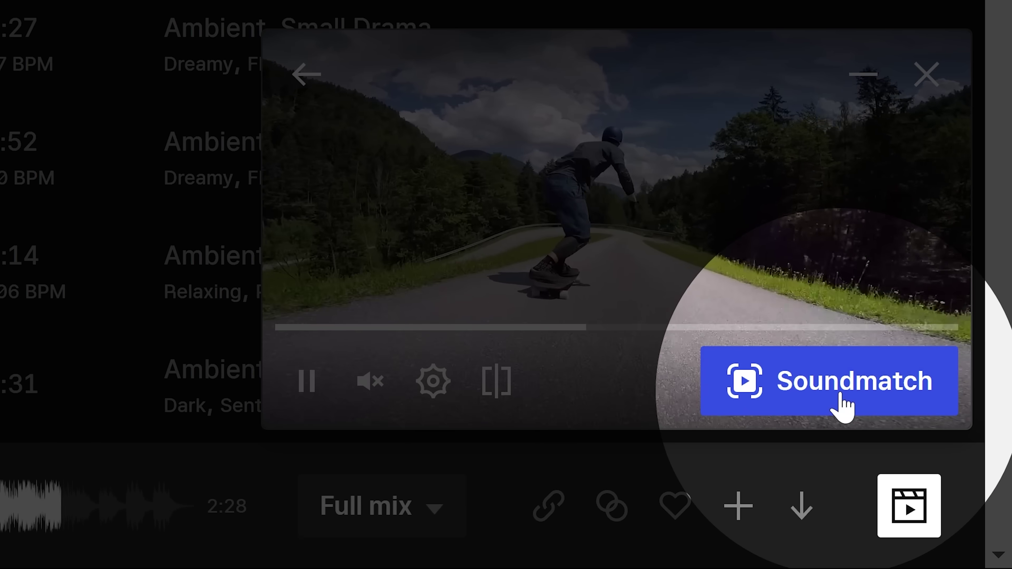
left_click(926, 483)
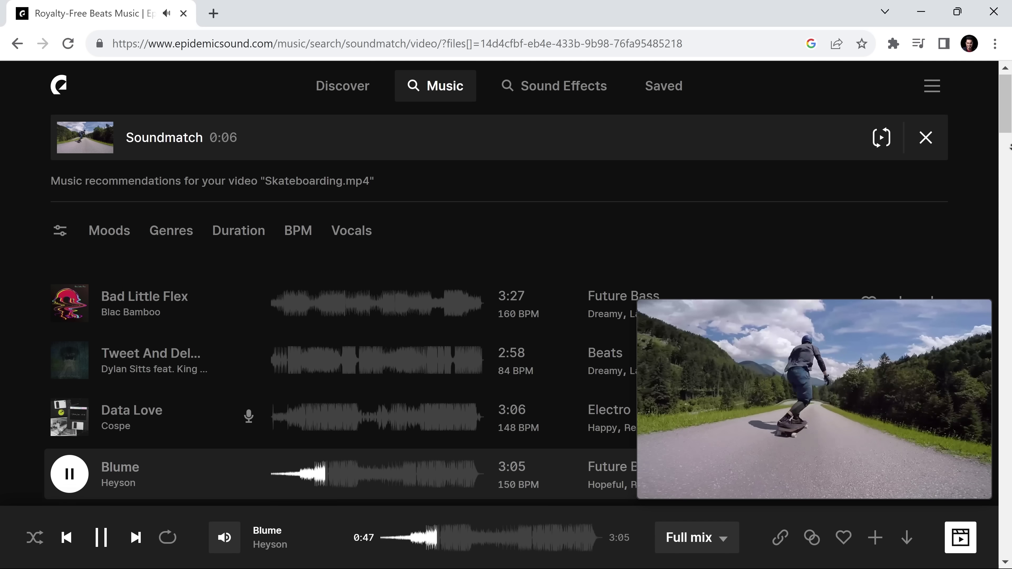
scroll(517, 305, "down", 2)
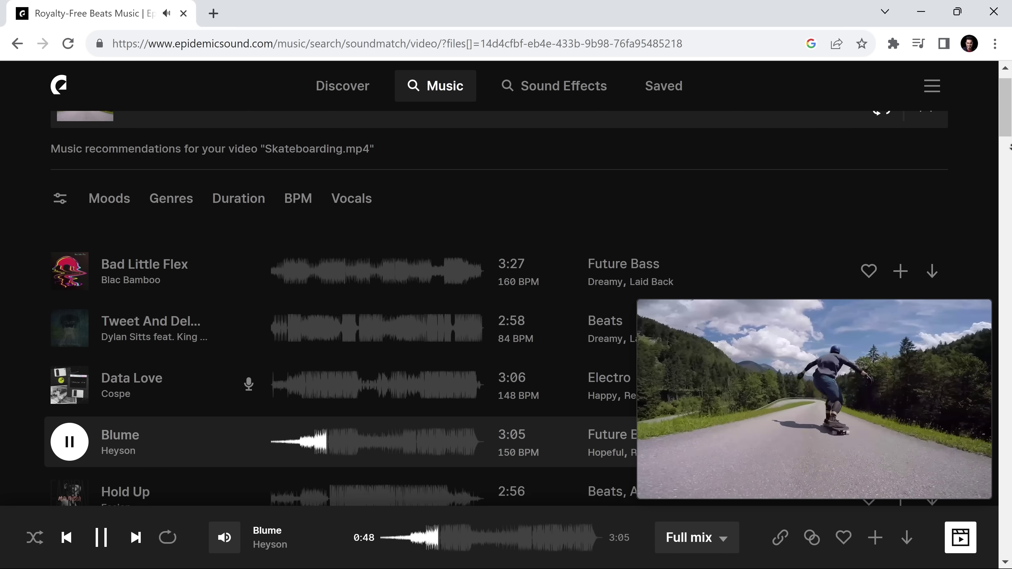